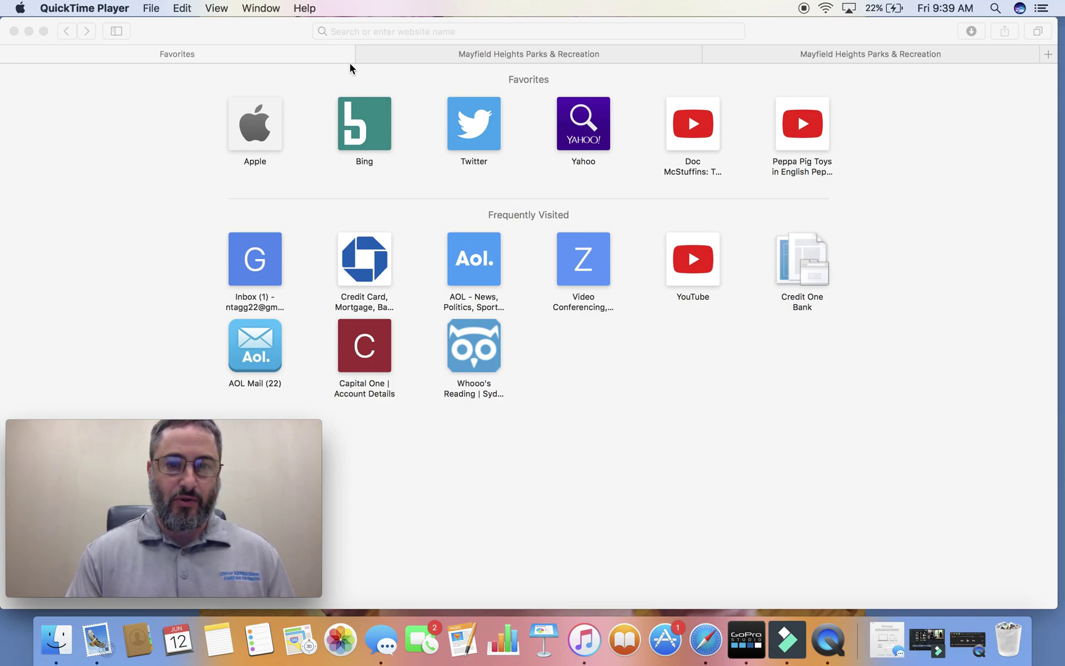
click(380, 29)
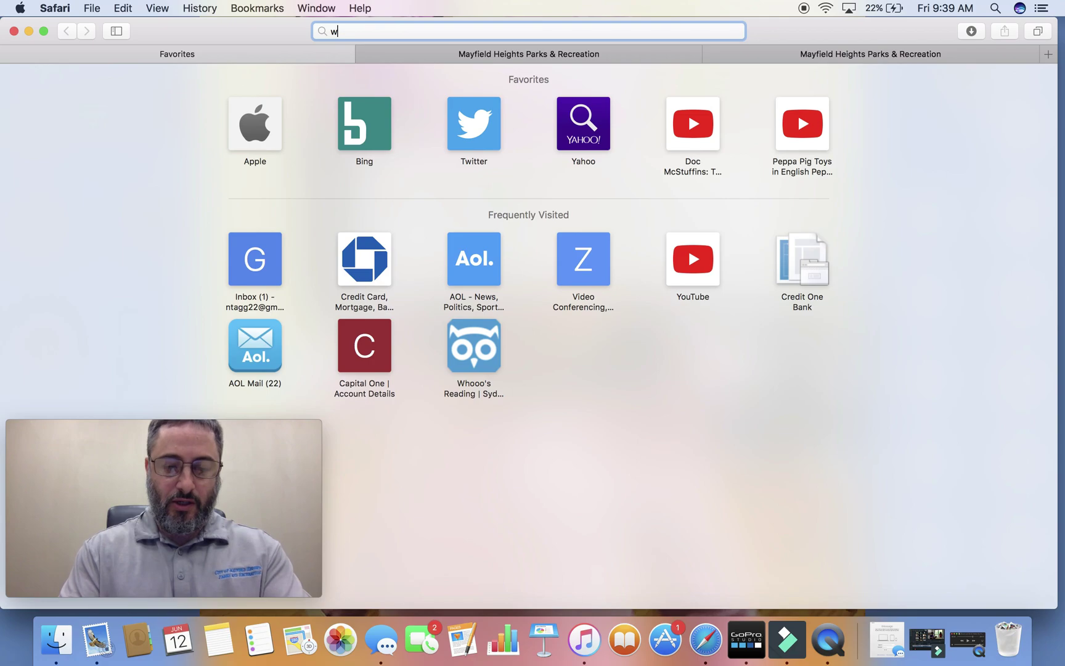
text(www.)
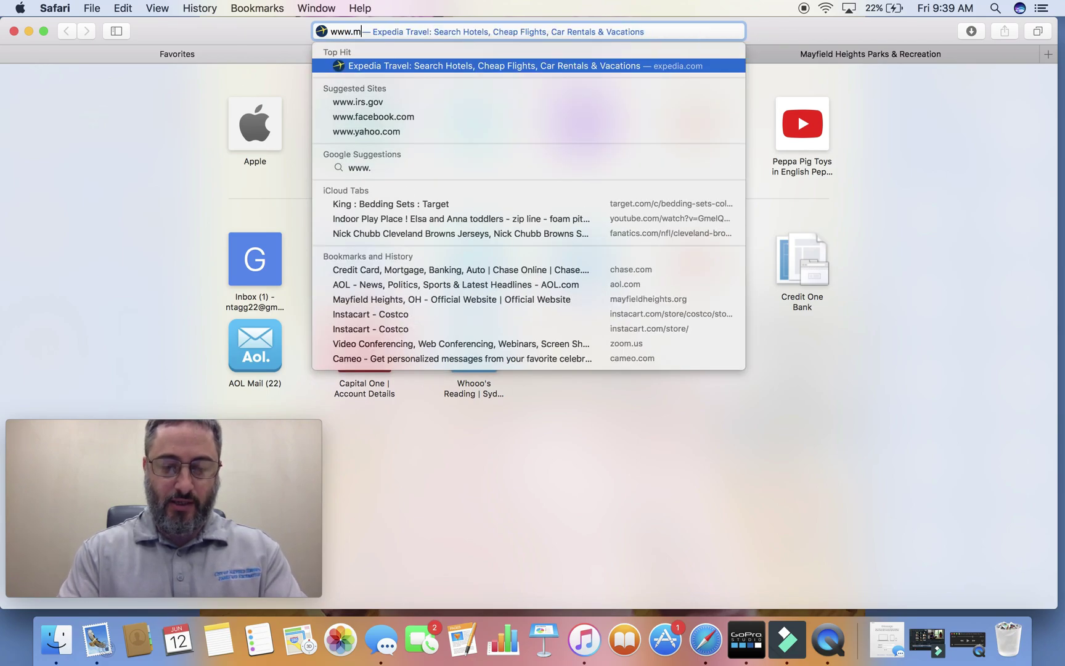
text(mayfieldheights.org)
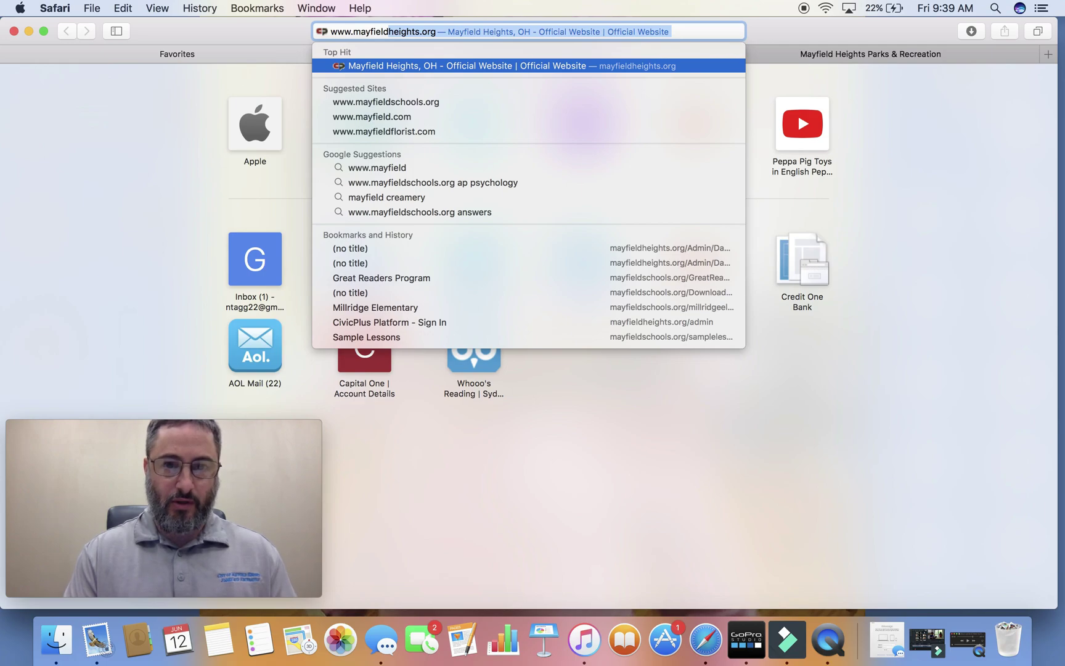
click(400, 66)
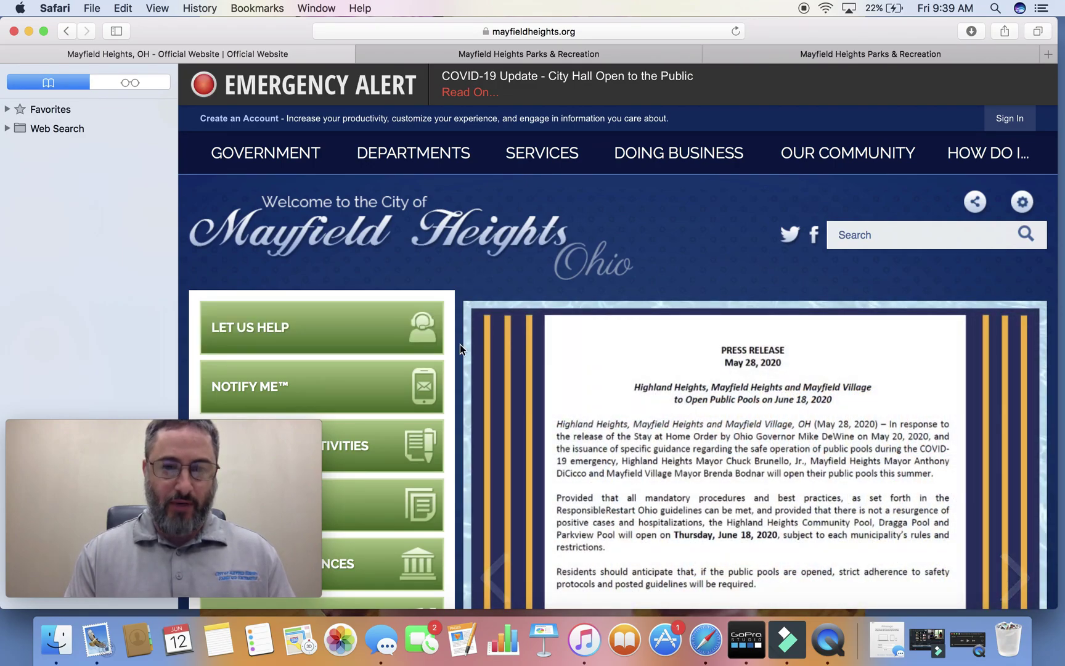
scroll(461, 344, down, 5)
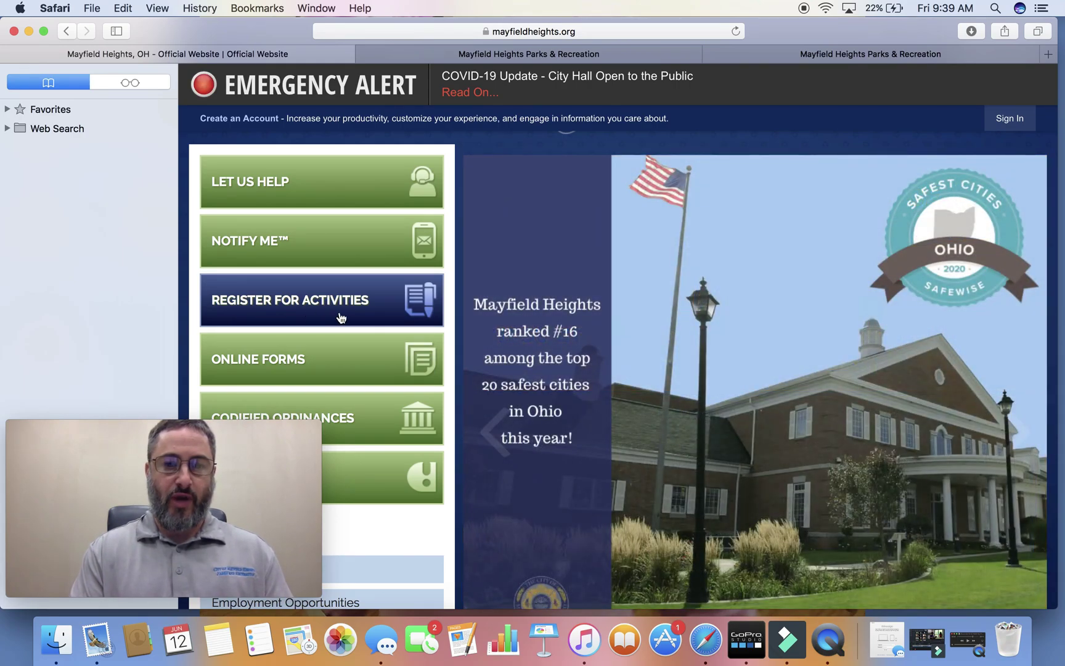
click(345, 312)
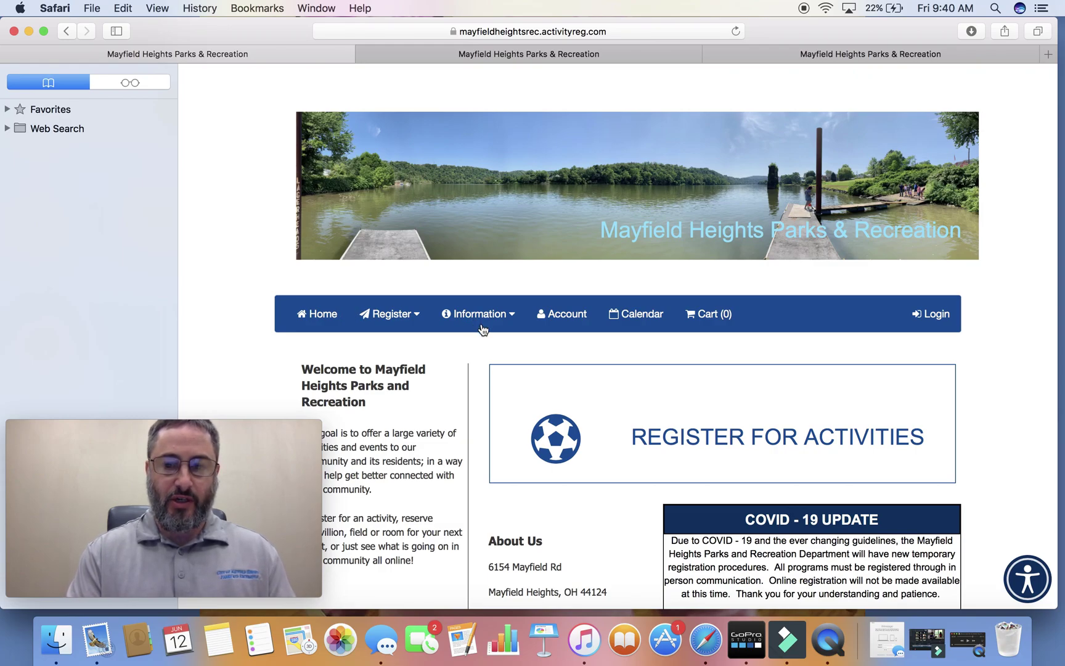
Return to the ActivityReg home page from the Register menu and scroll to the Users login buttons.
click(417, 318)
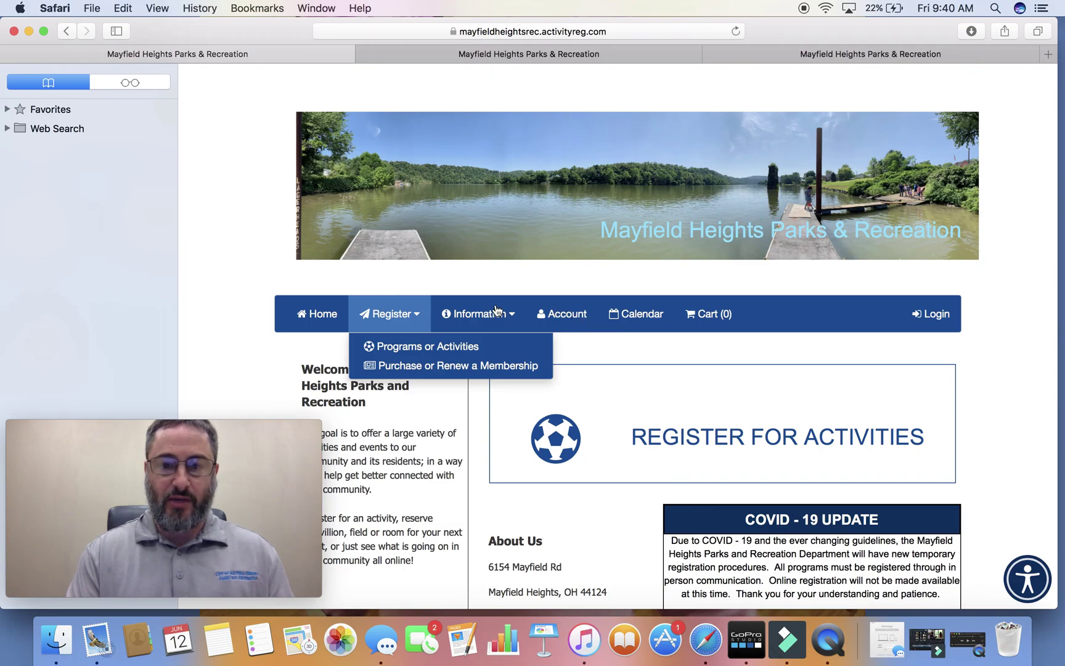
click(316, 318)
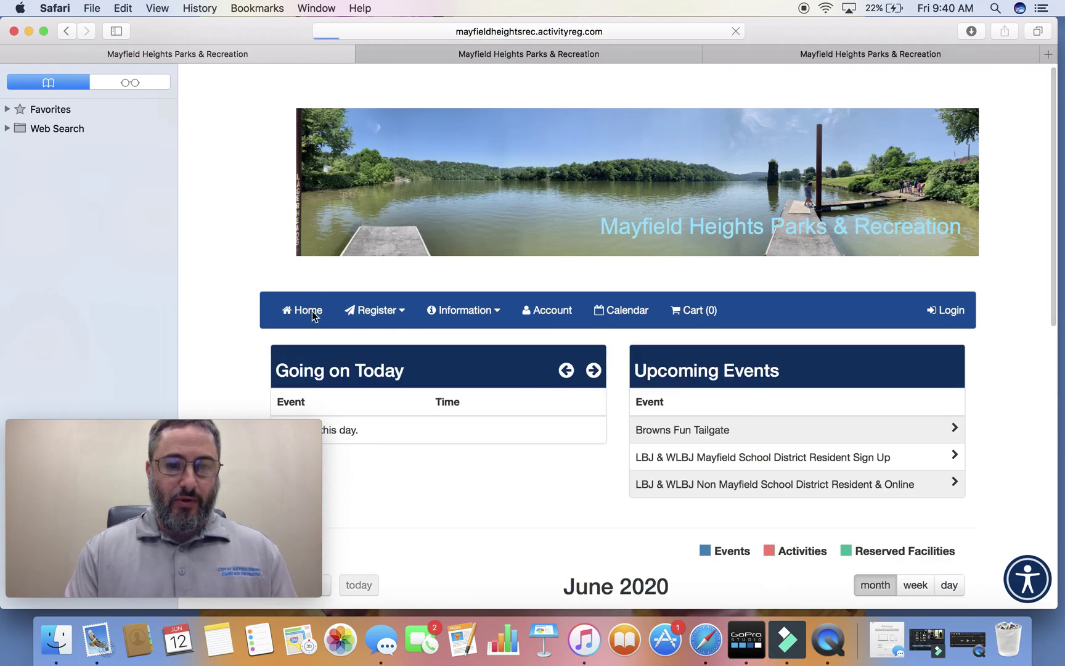
scroll(401, 419, down, 6)
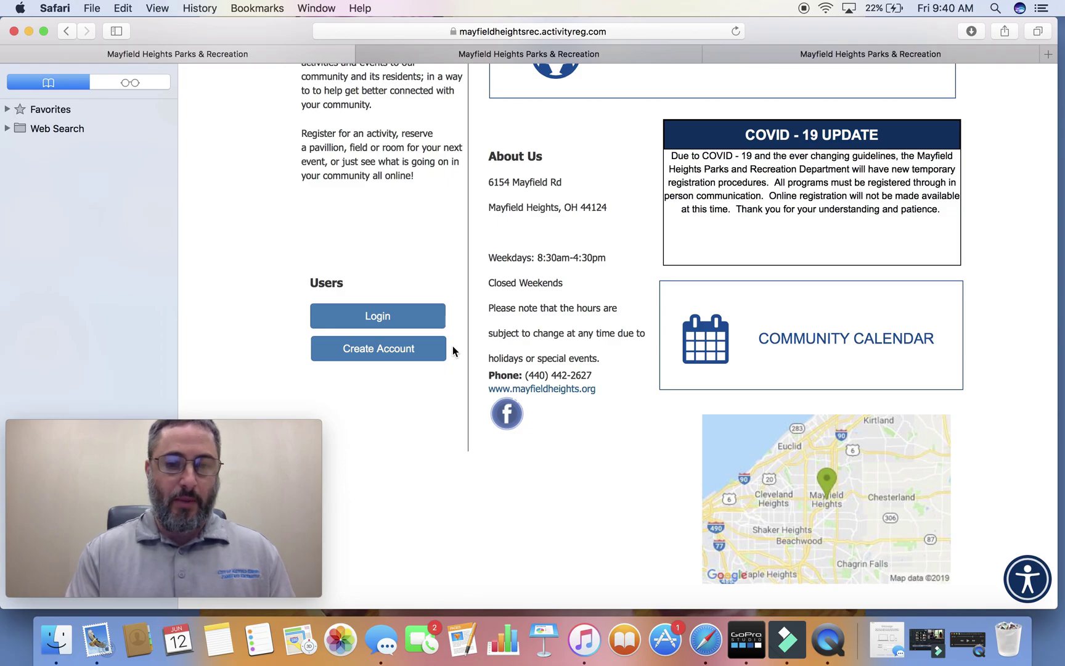
Submit the Create Account form with the recreation department's e-mail address.
click(386, 350)
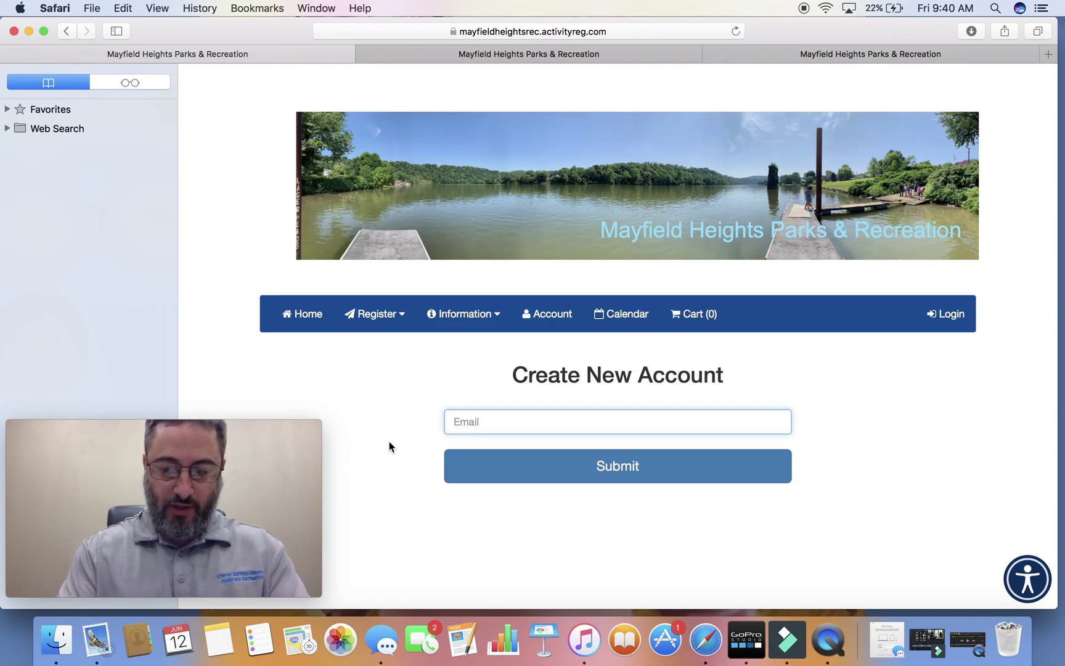
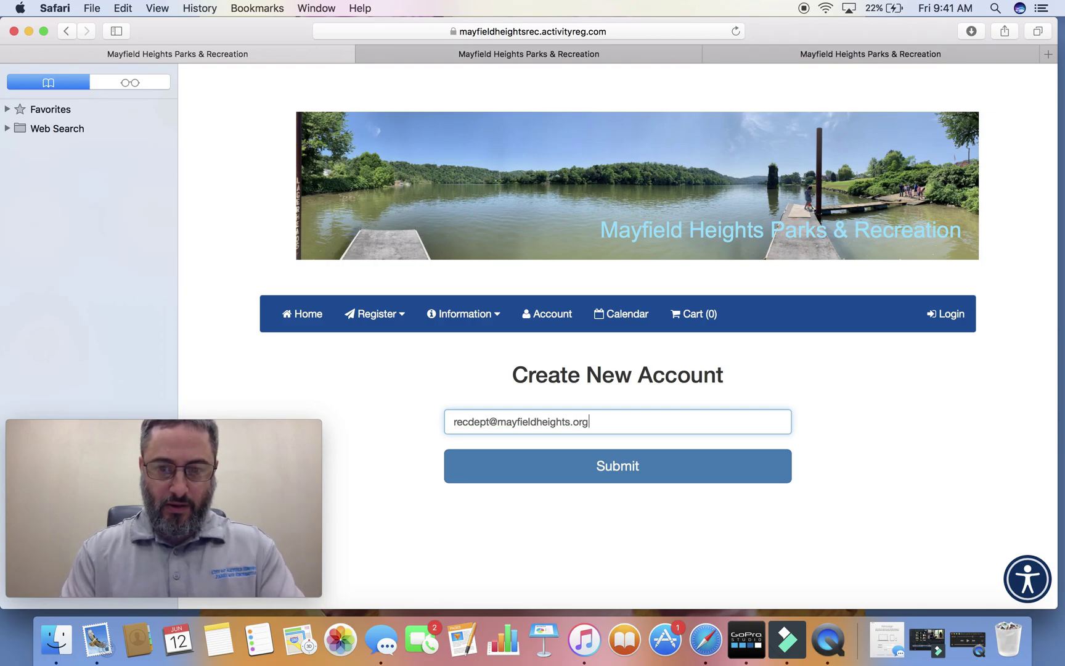
click(538, 479)
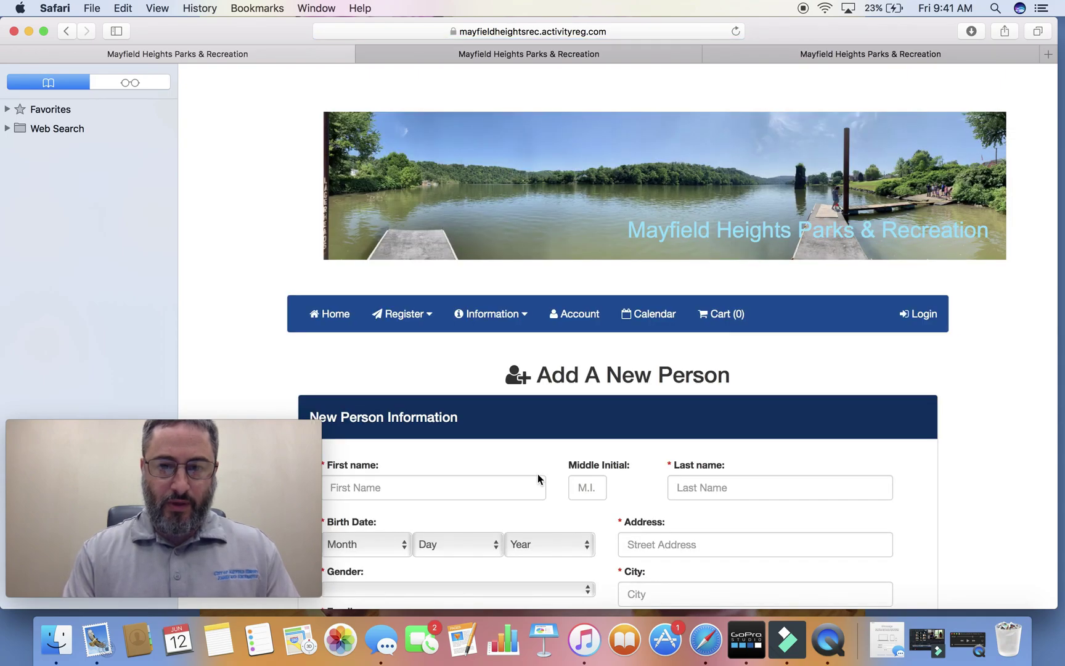
scroll(539, 478, down, 5)
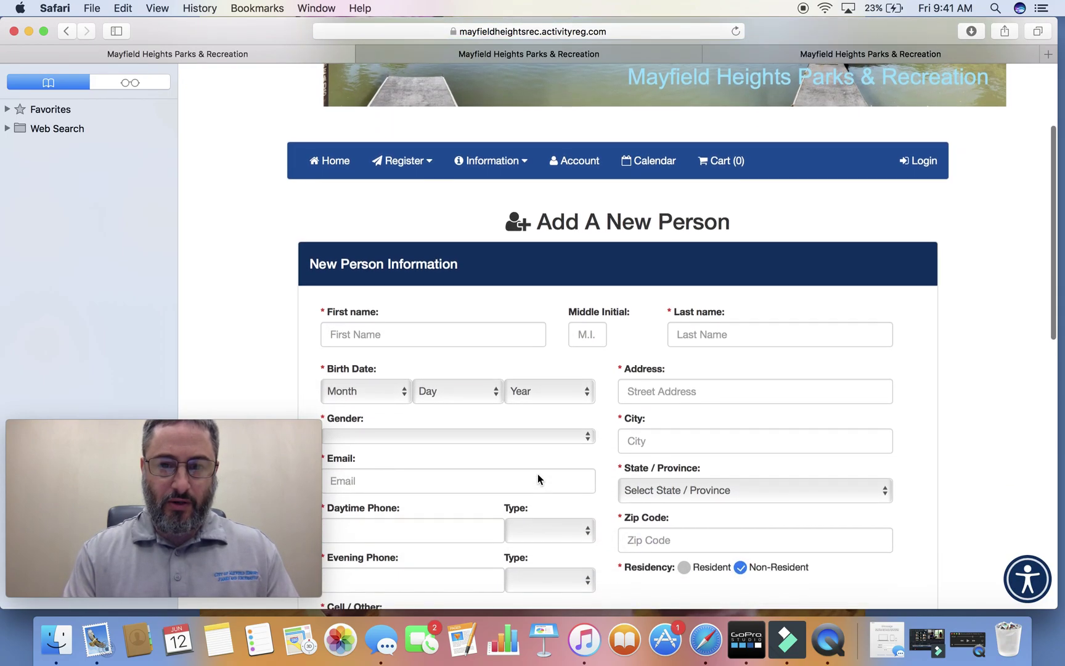
scroll(537, 479, down, 3)
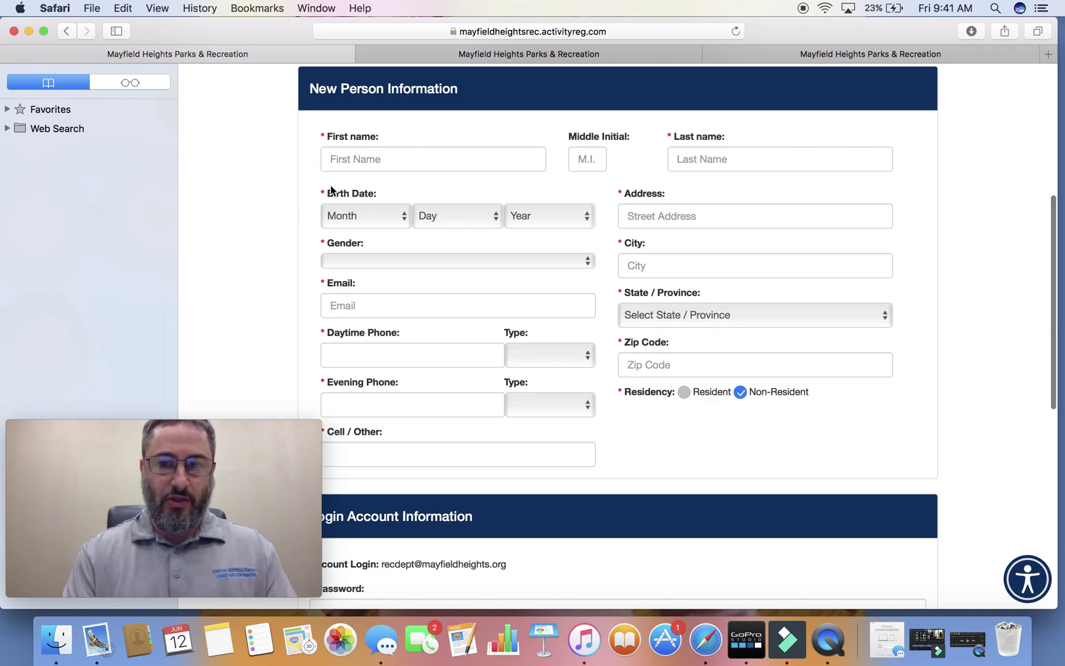
scroll(293, 218, down, 3)
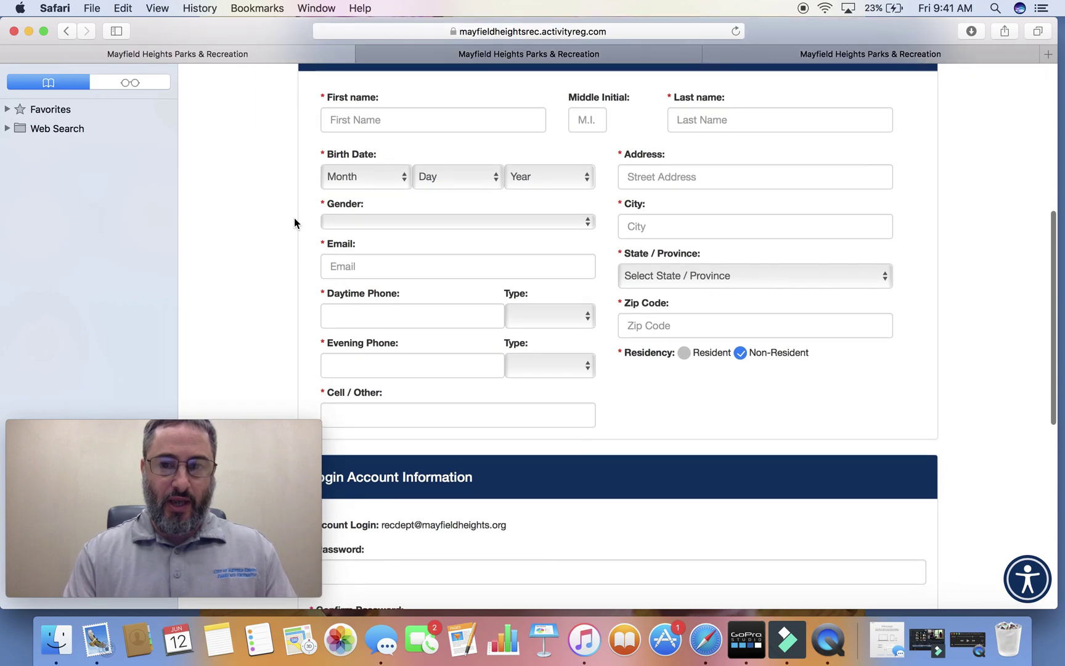
scroll(294, 219, down, 5)
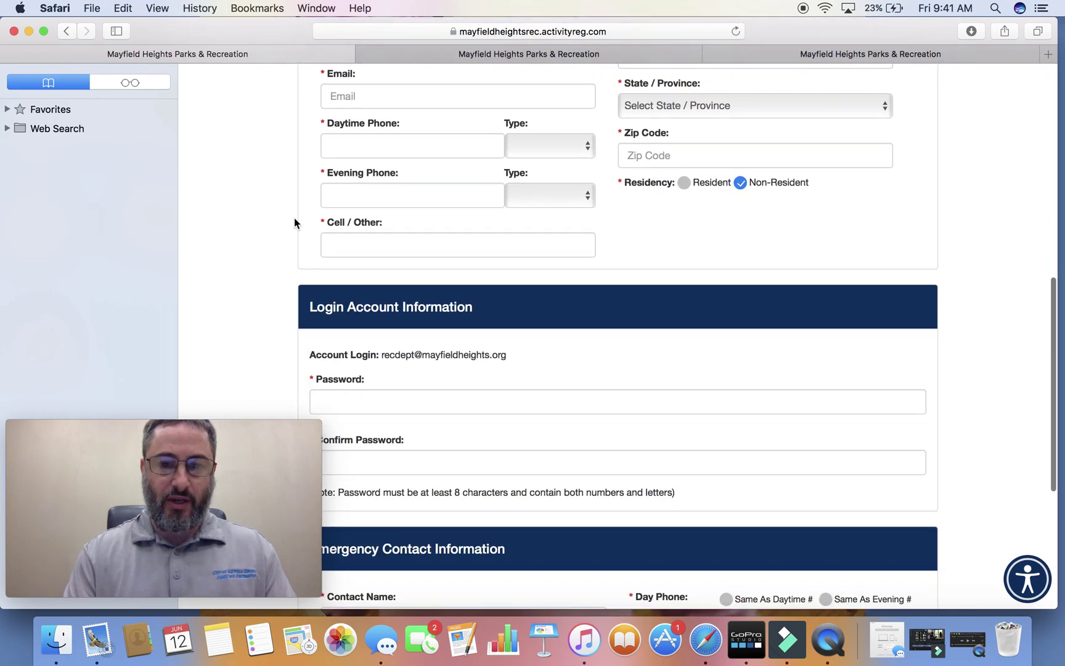
scroll(294, 222, down, 1)
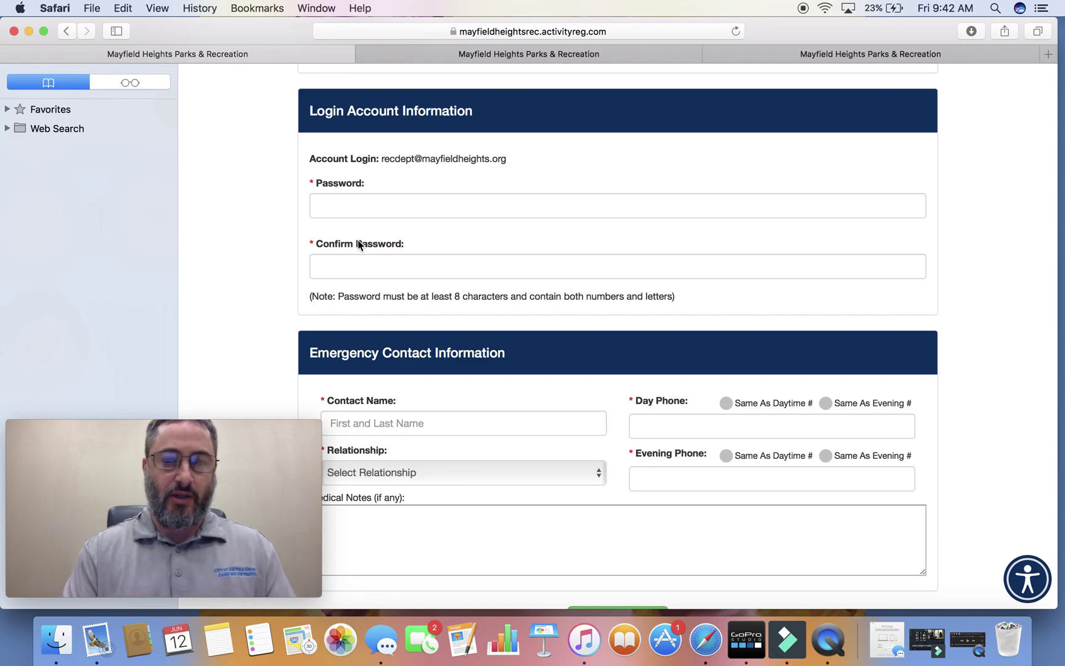
scroll(359, 246, down, 3)
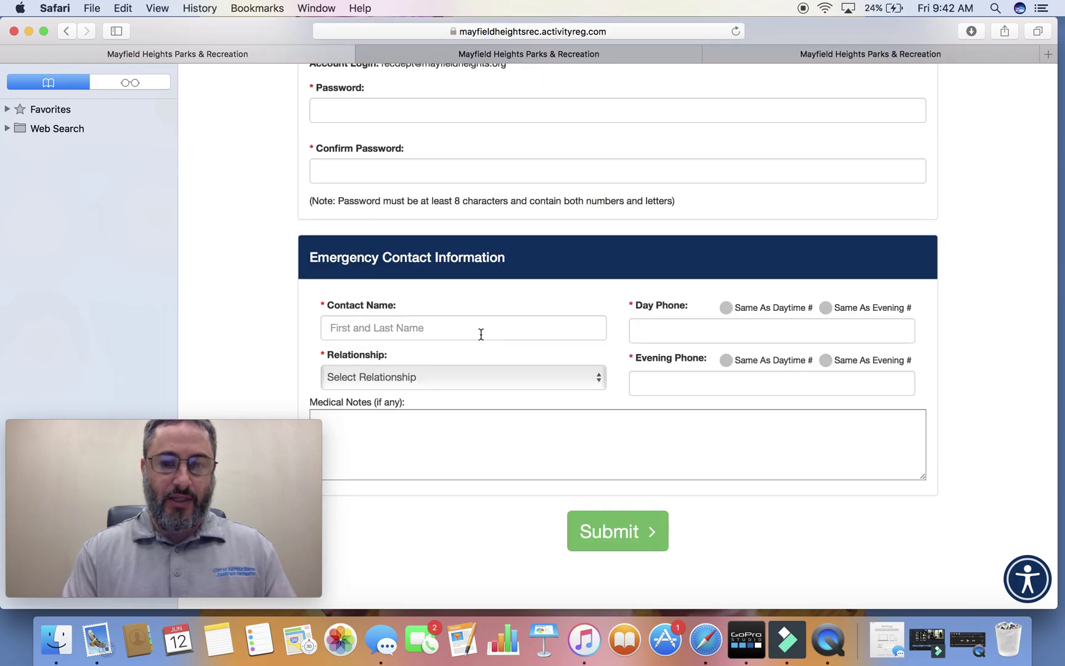
scroll(458, 375, up, 12)
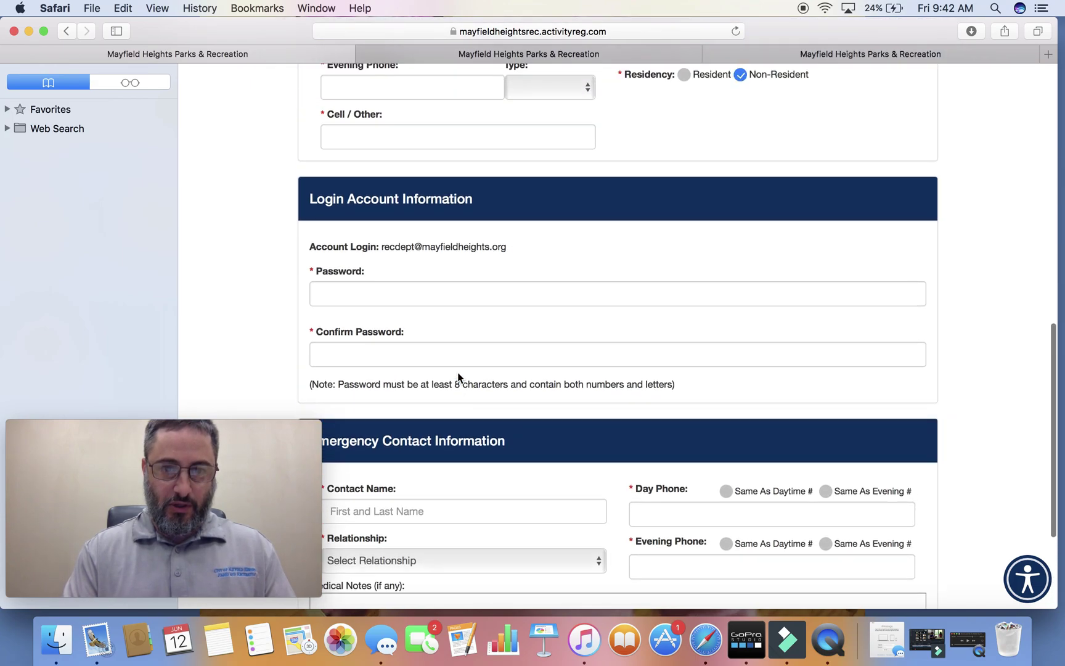
scroll(458, 375, up, 3)
scroll(458, 375, down, 15)
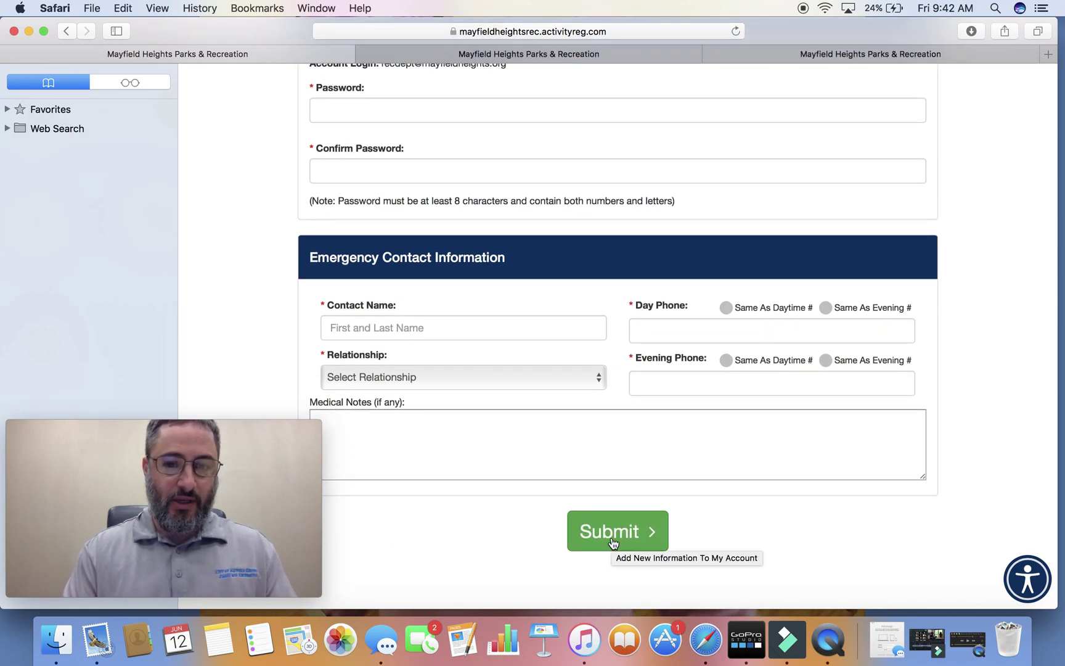
scroll(610, 365, up, 5)
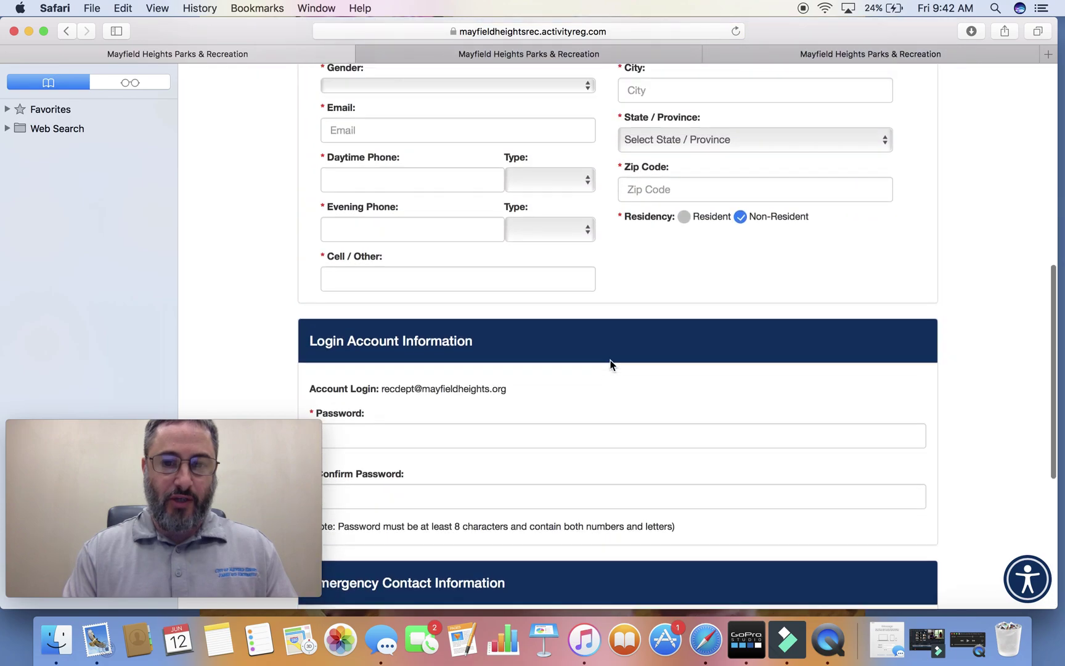
scroll(610, 365, up, 5)
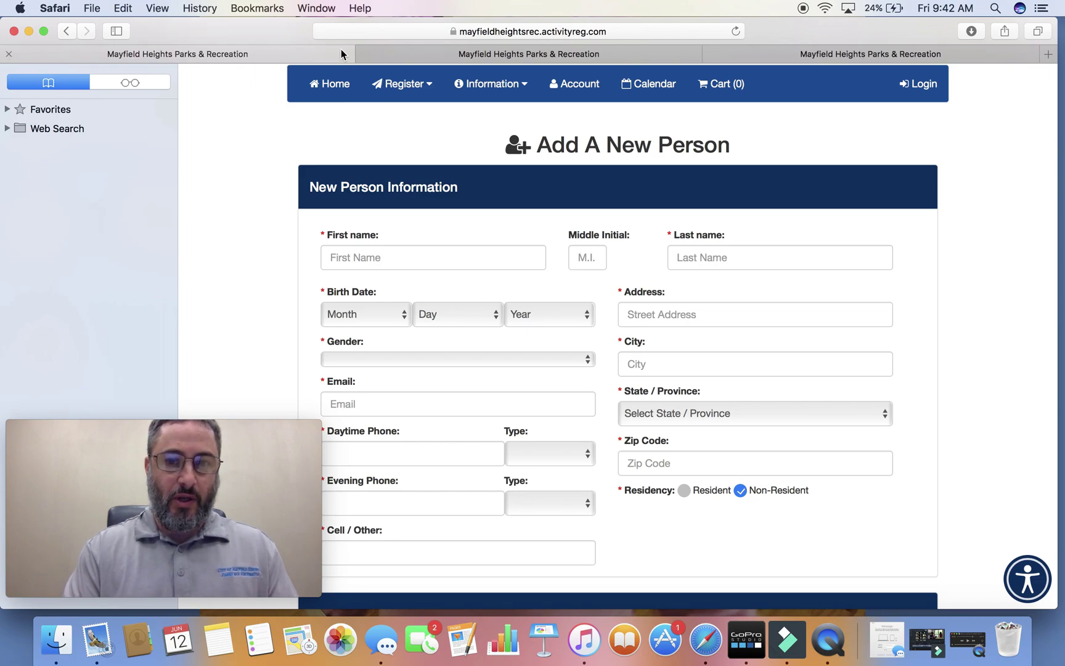
click(417, 55)
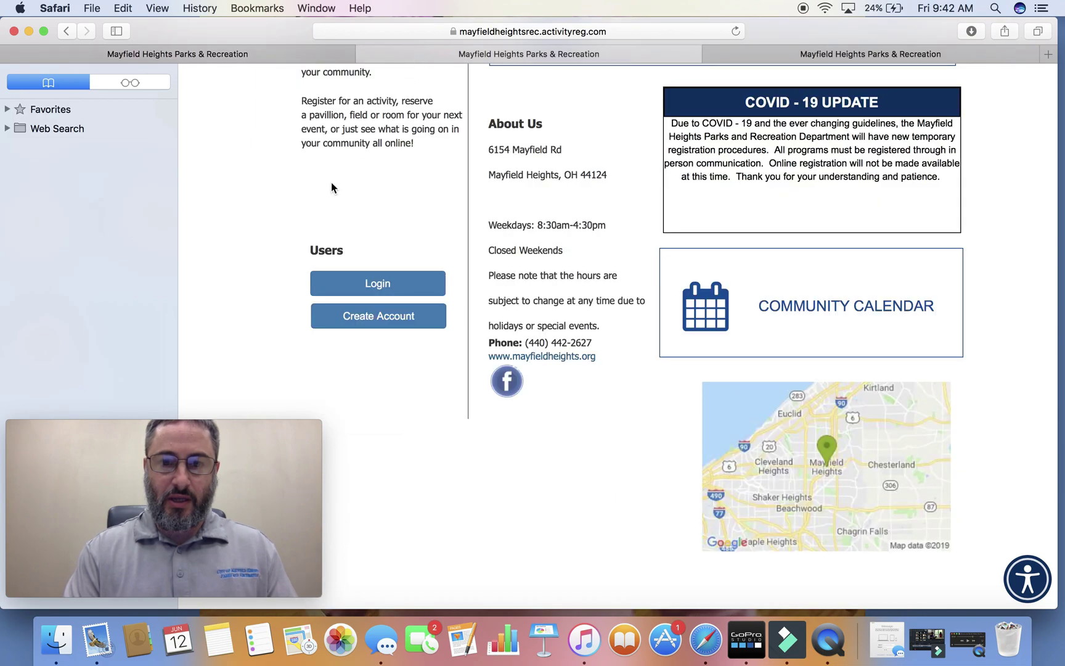
Switch to the logged-in tab showing the home page with welcome greeting and empty cart.
scroll(331, 182, up, 2)
scroll(331, 183, up, 6)
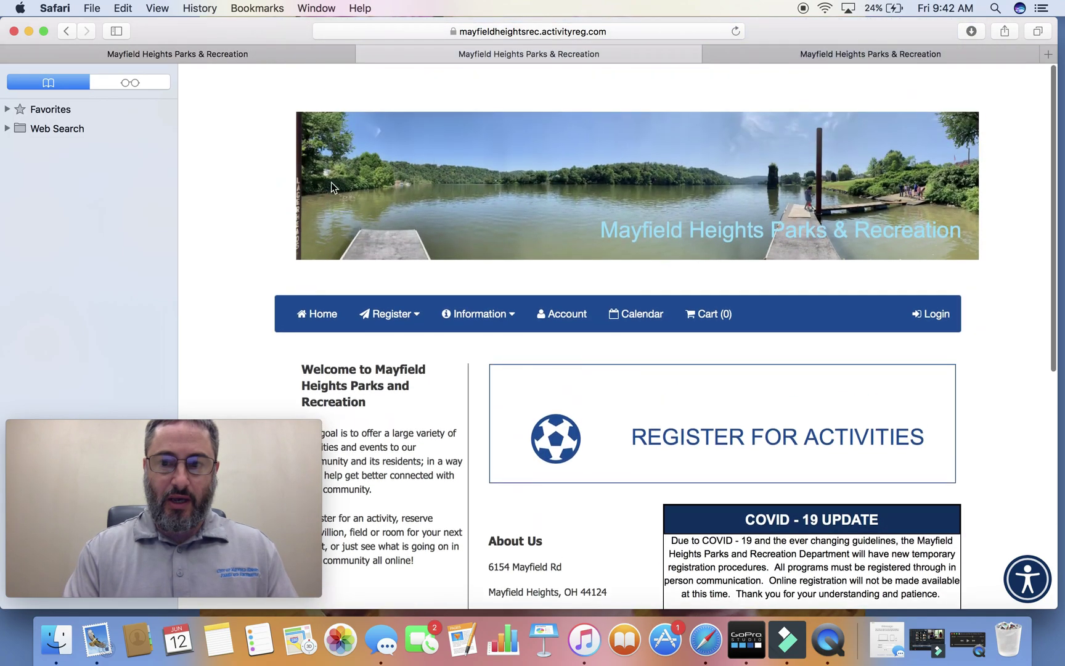
click(837, 59)
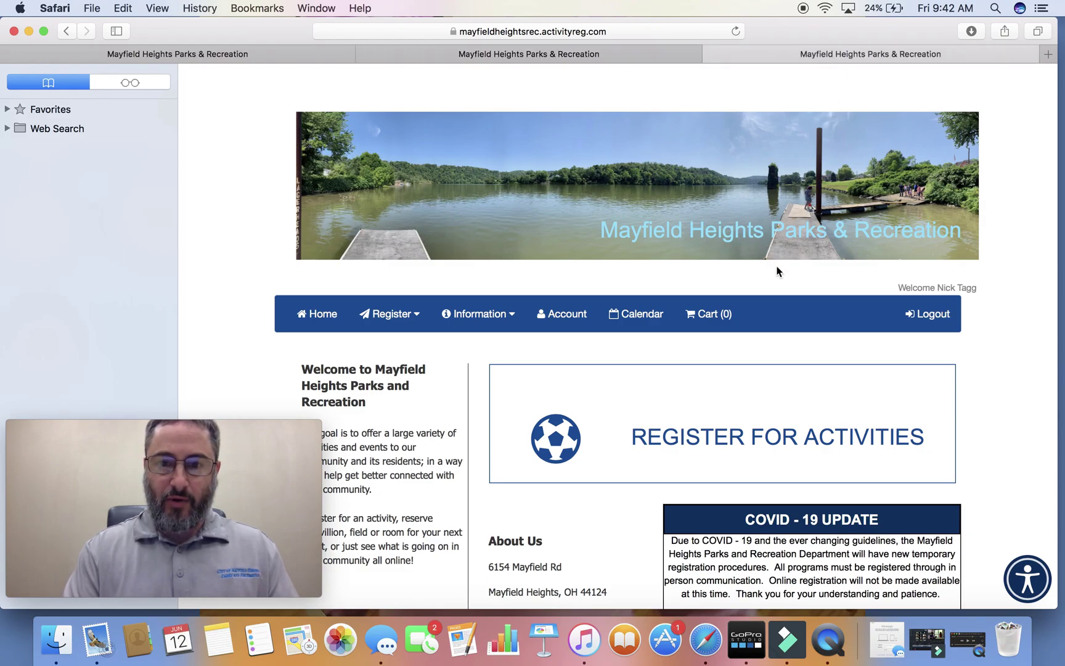
scroll(777, 271, down, 5)
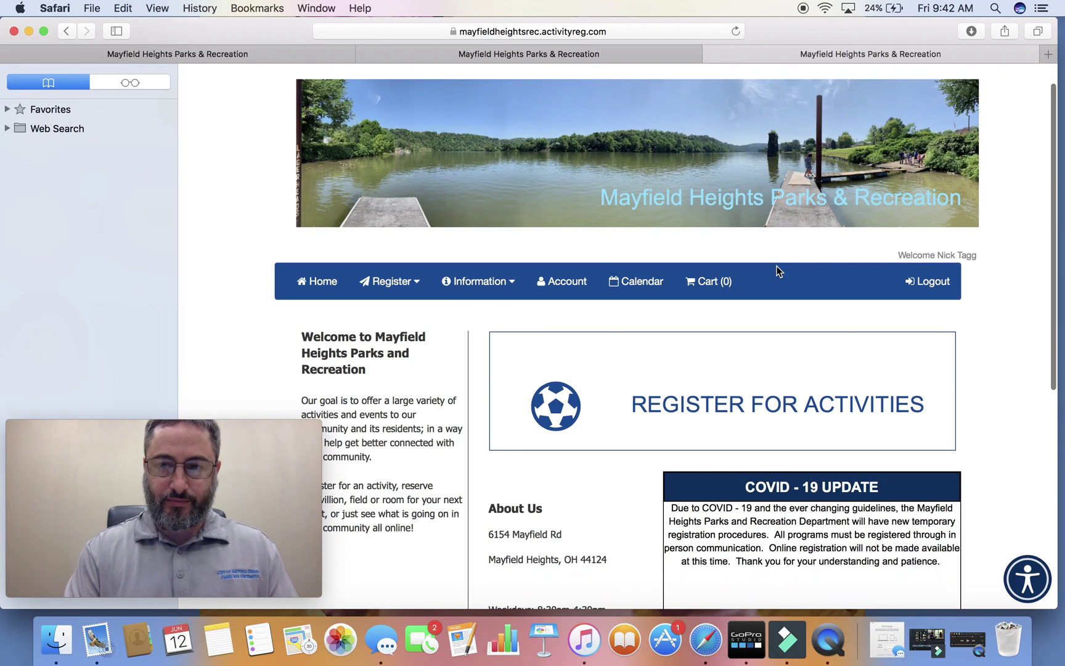
scroll(777, 271, down, 8)
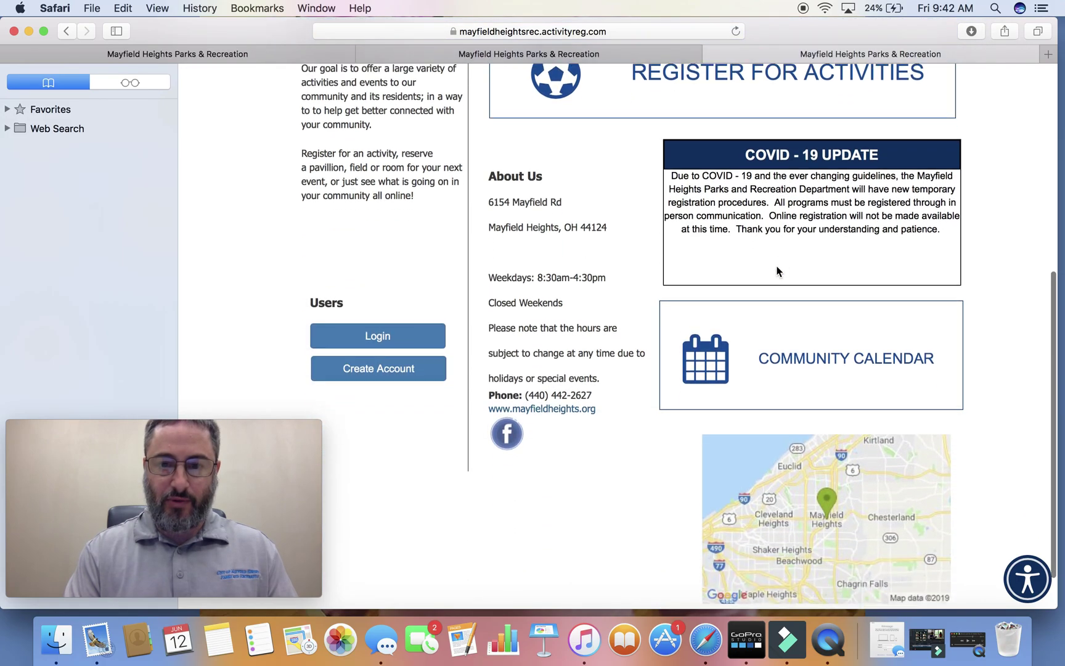
scroll(778, 272, up, 1)
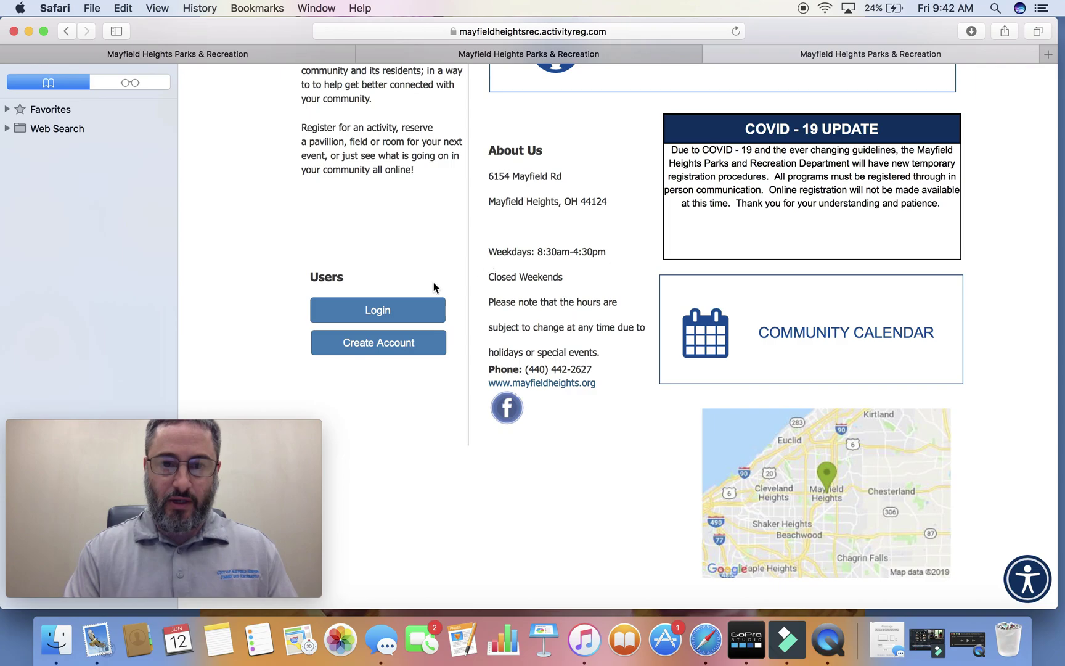
scroll(439, 210, up, 12)
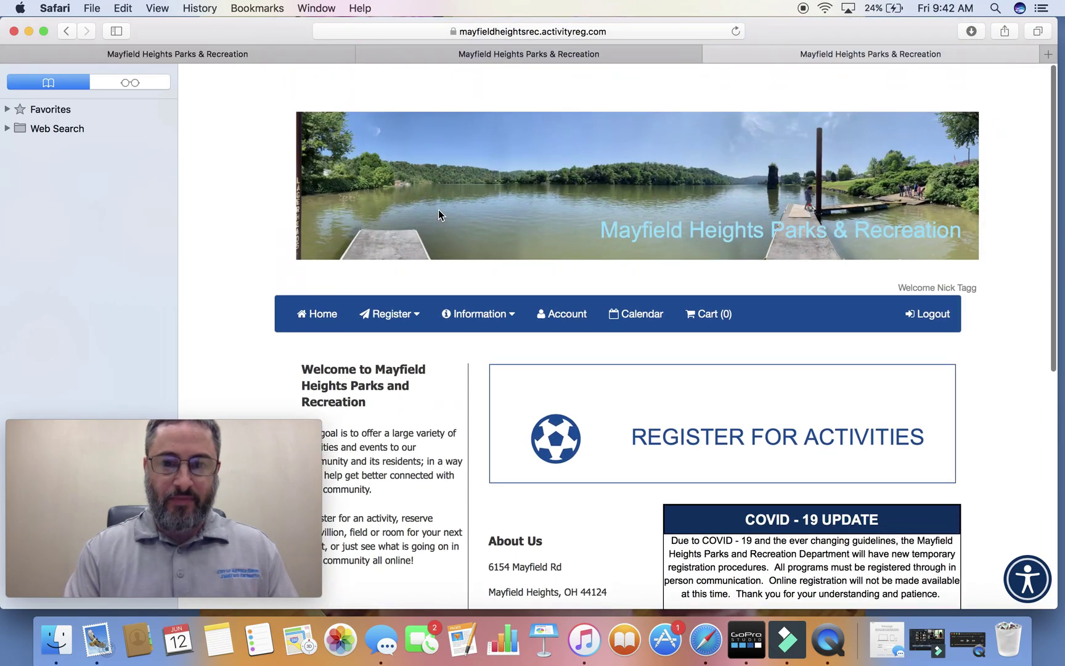
scroll(437, 355, down, 3)
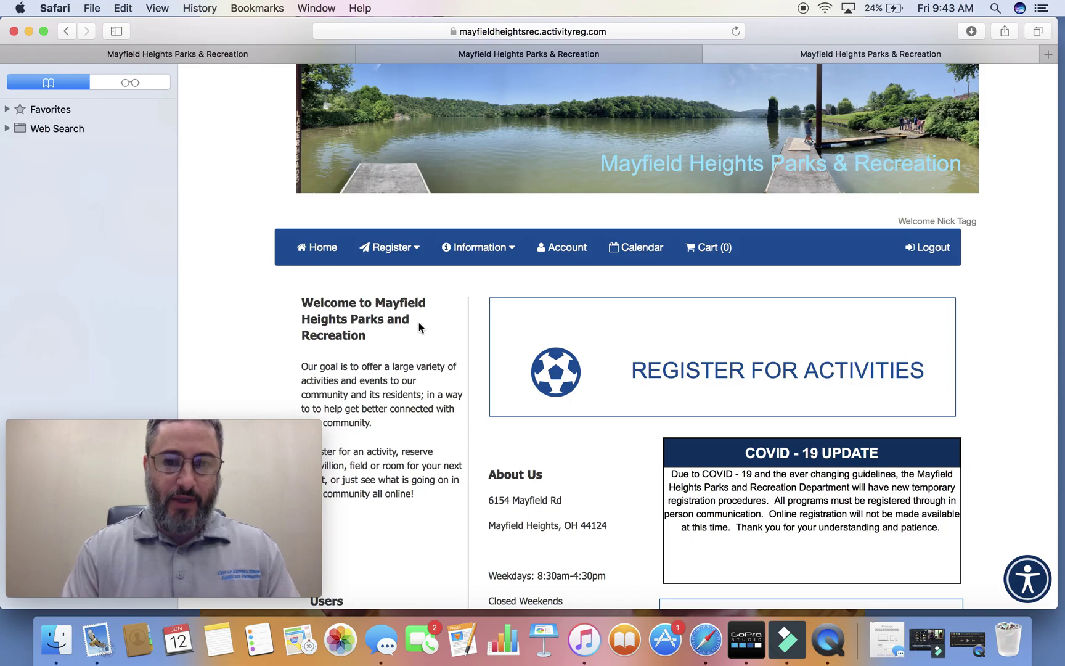
Browse the Account Information page's contact and emergency details, then list the account's family members.
click(565, 252)
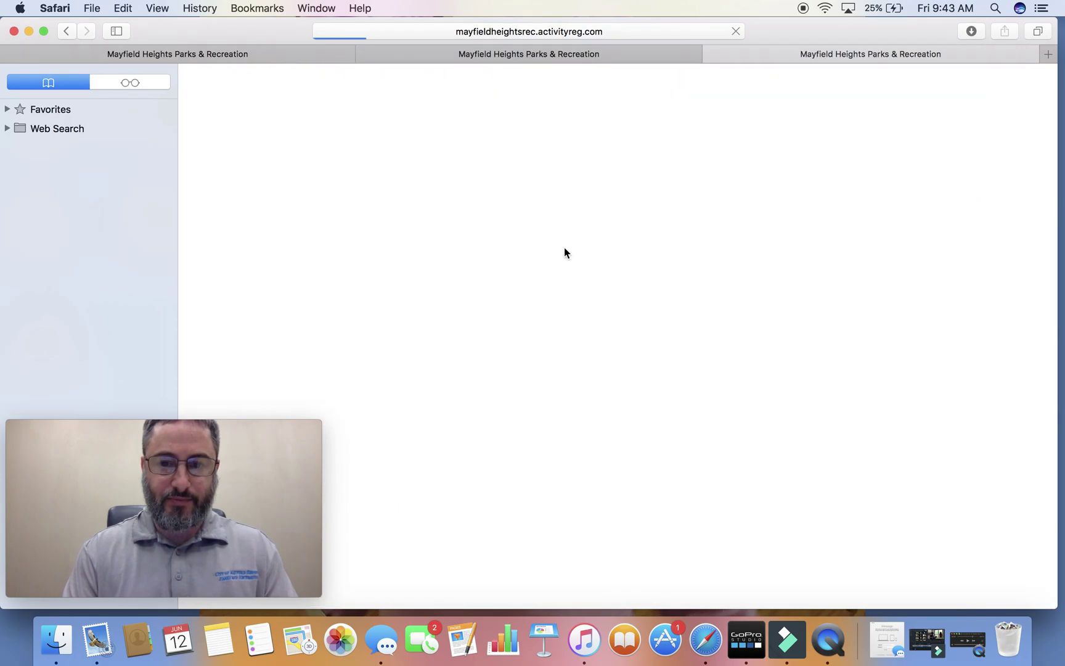
scroll(558, 510, down, 2)
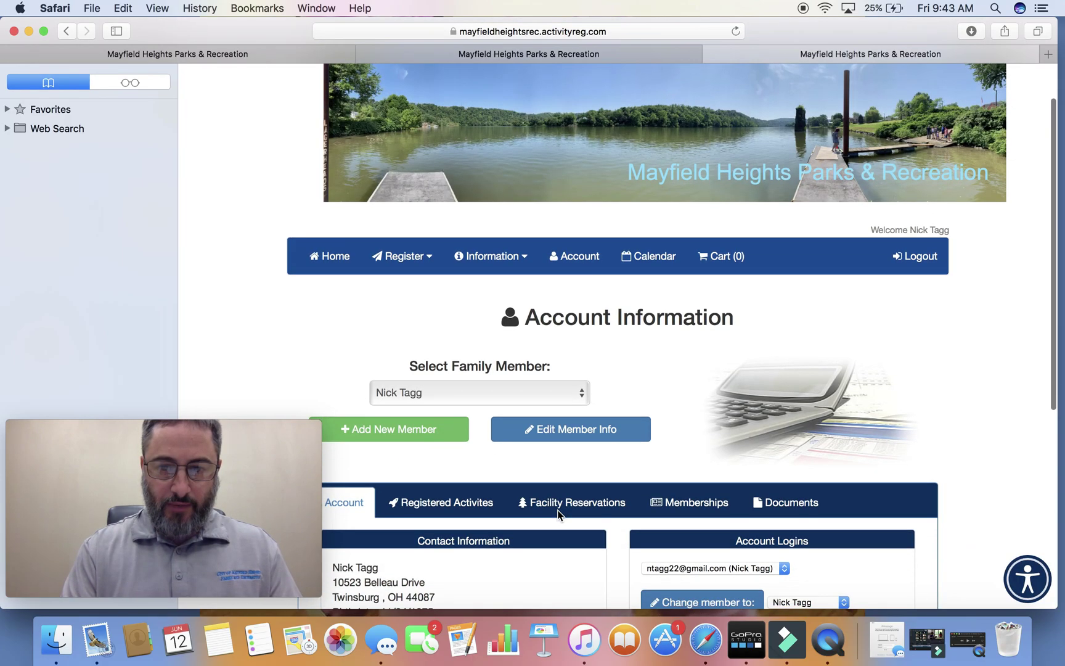
scroll(558, 514, down, 5)
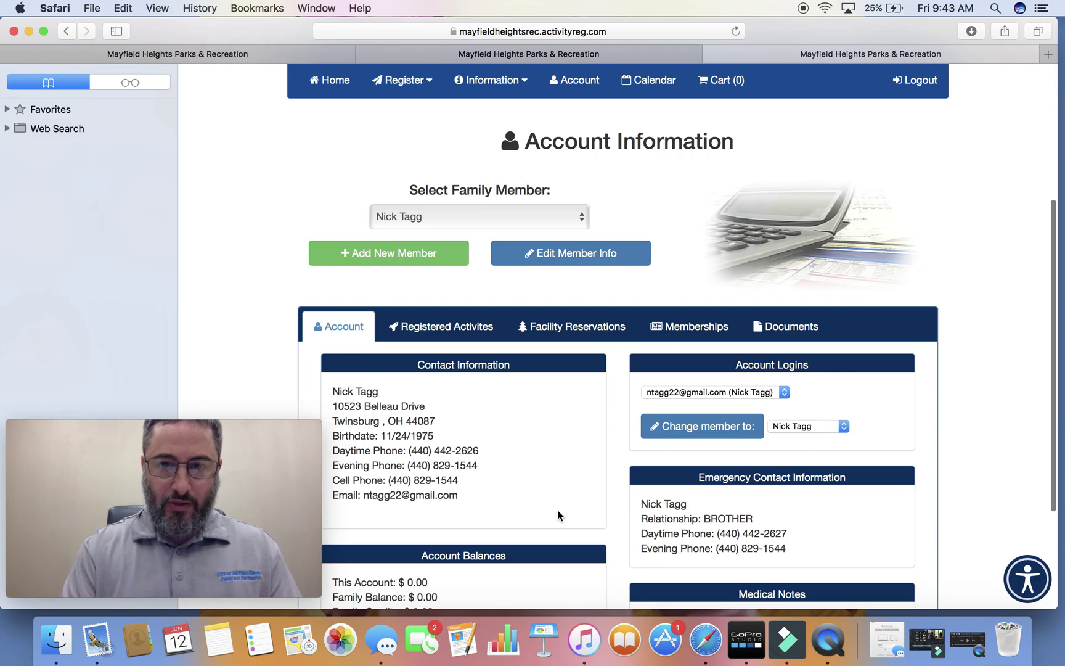
scroll(558, 511, down, 2)
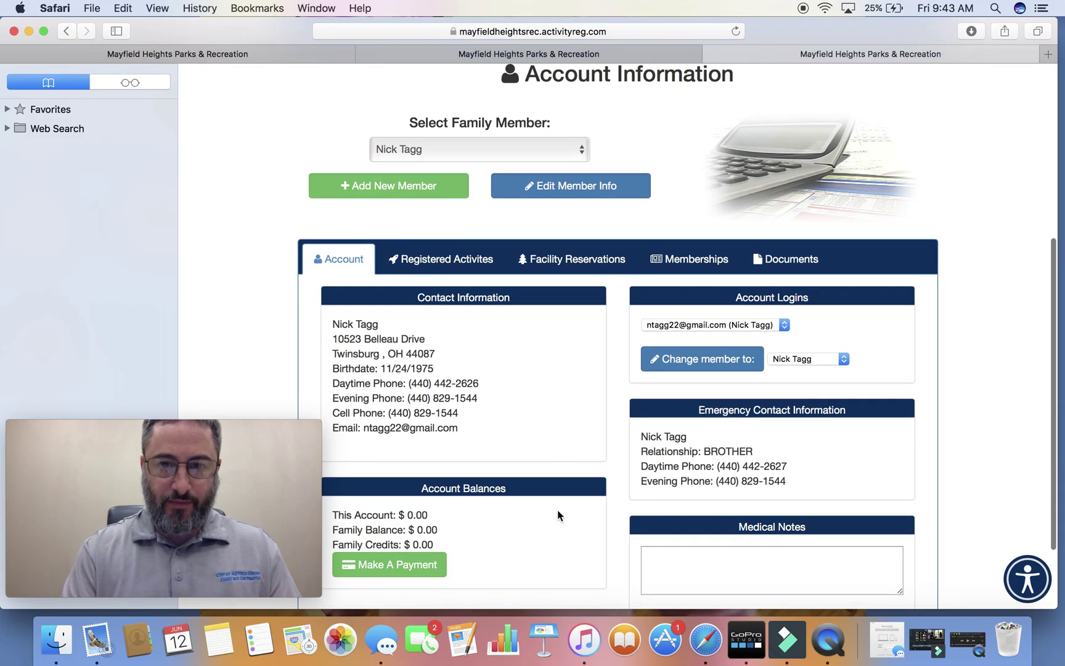
scroll(558, 511, down, 1)
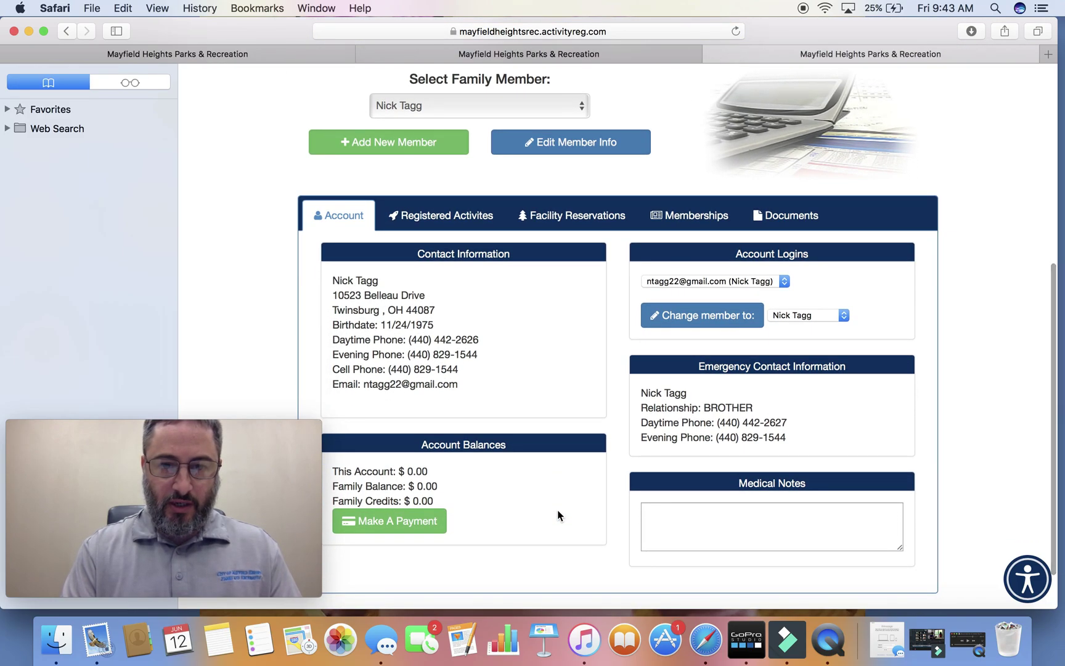
scroll(558, 511, up, 3)
scroll(558, 512, up, 1)
scroll(558, 512, down, 3)
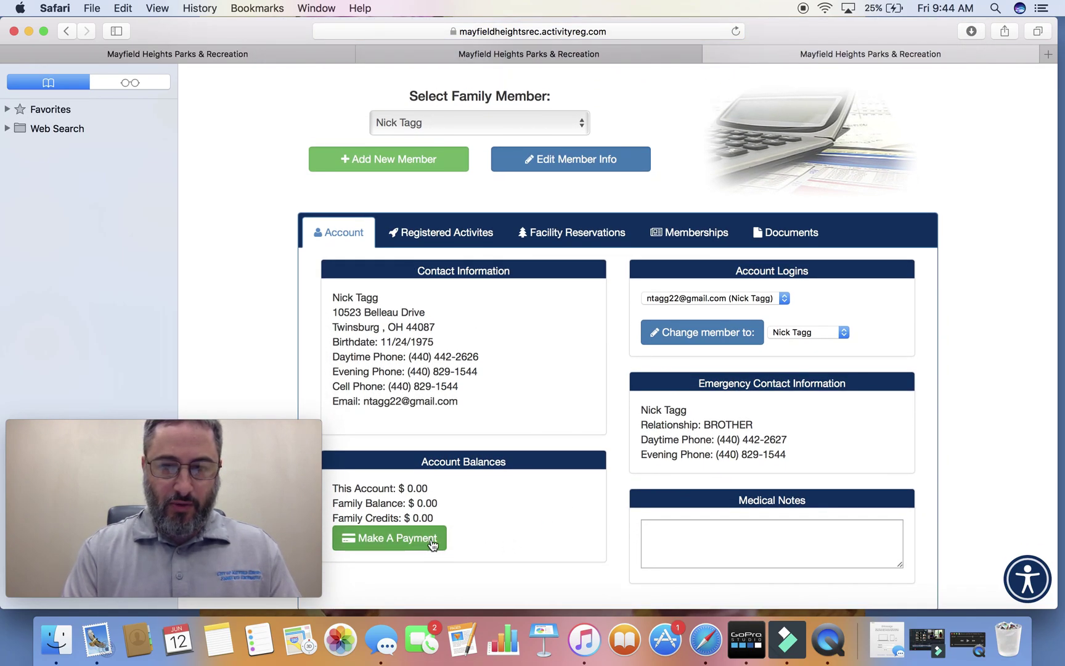
scroll(463, 535, up, 4)
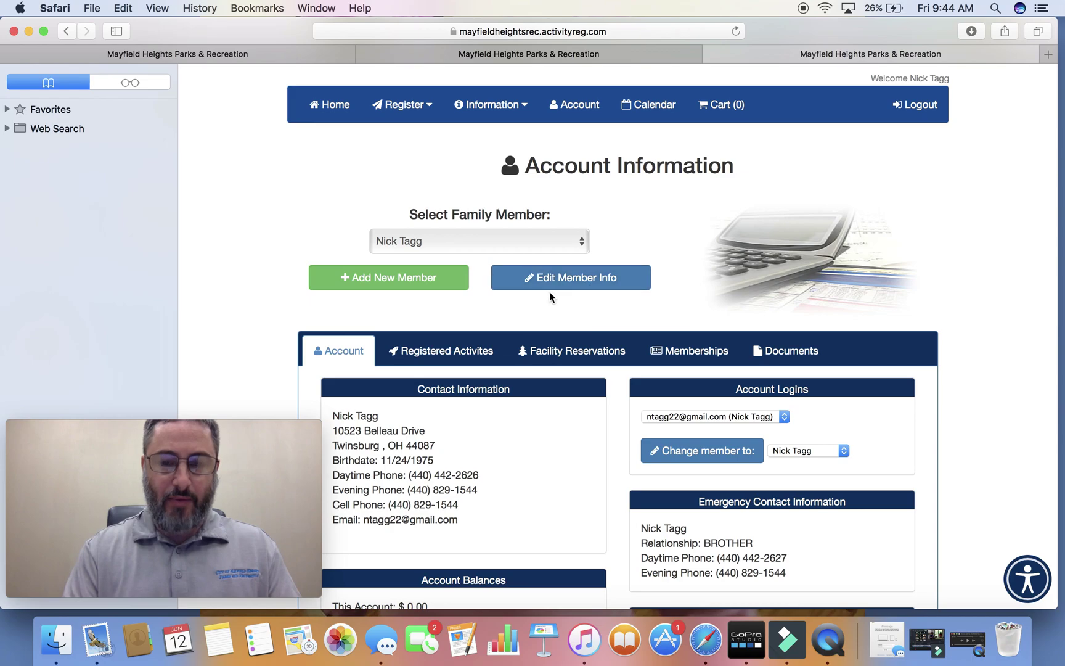
click(579, 247)
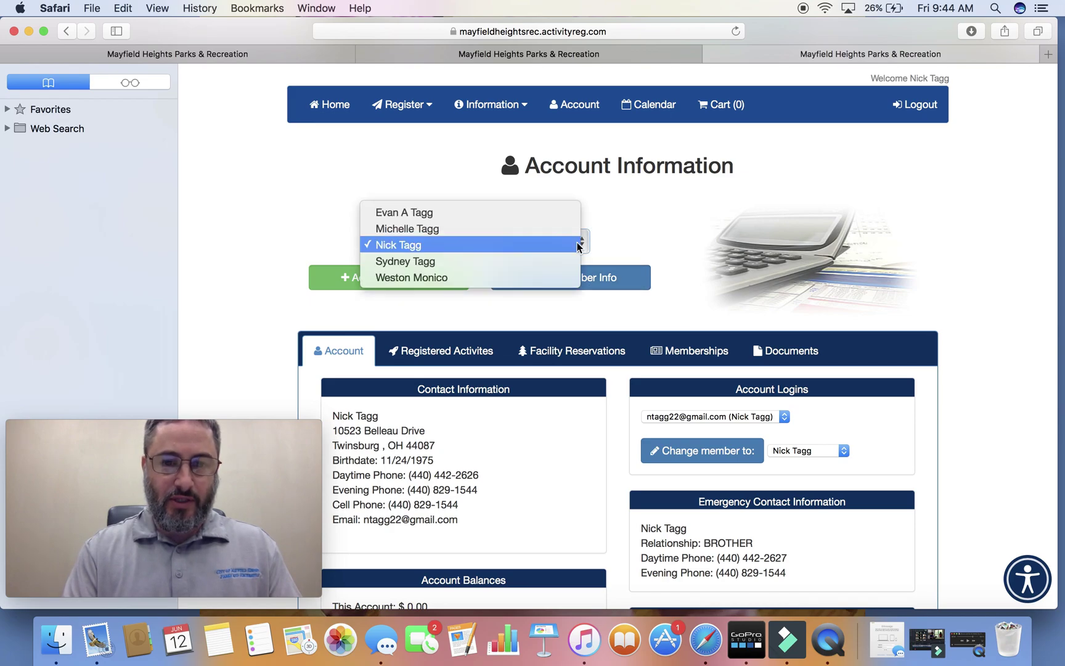
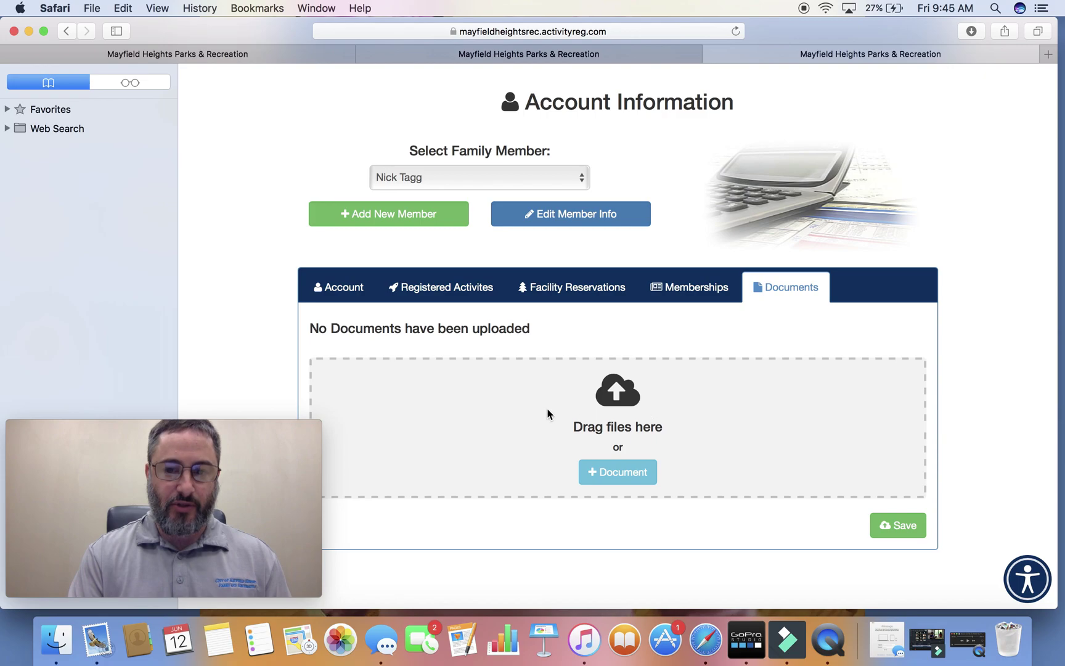
Attach the photo IMG_4746.jpg as a new document with type Photos.
click(641, 472)
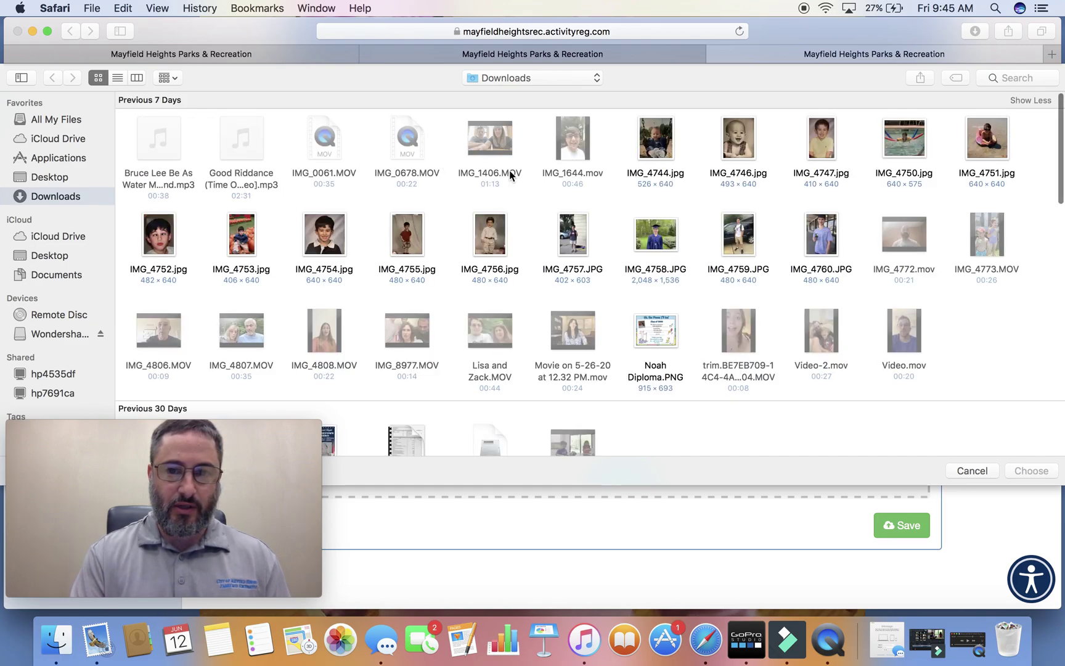
click(753, 148)
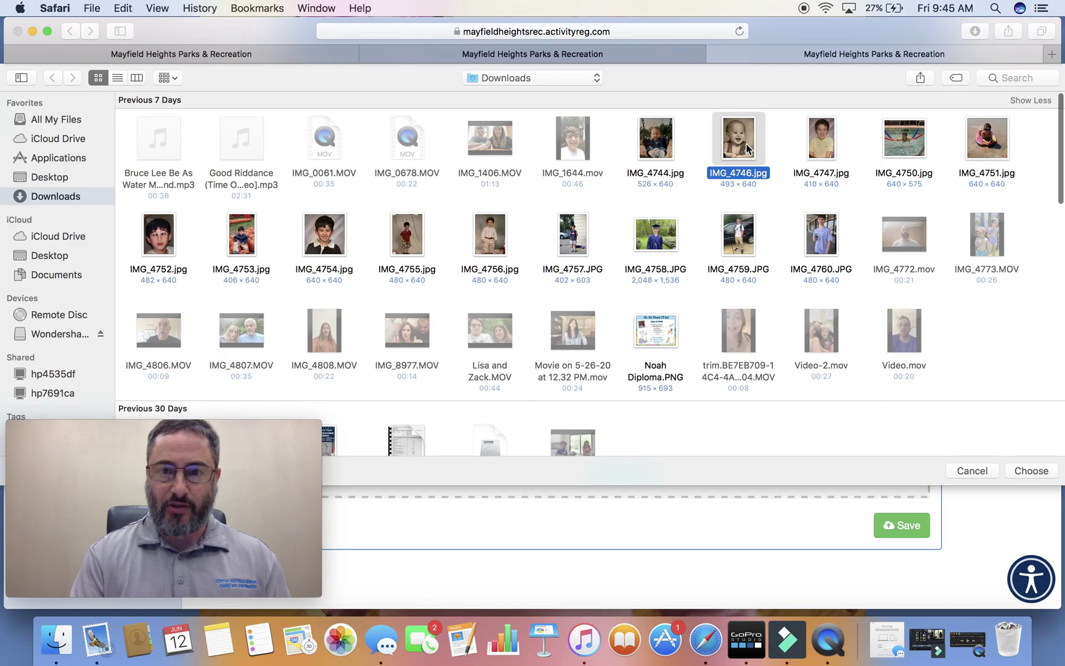
click(1030, 471)
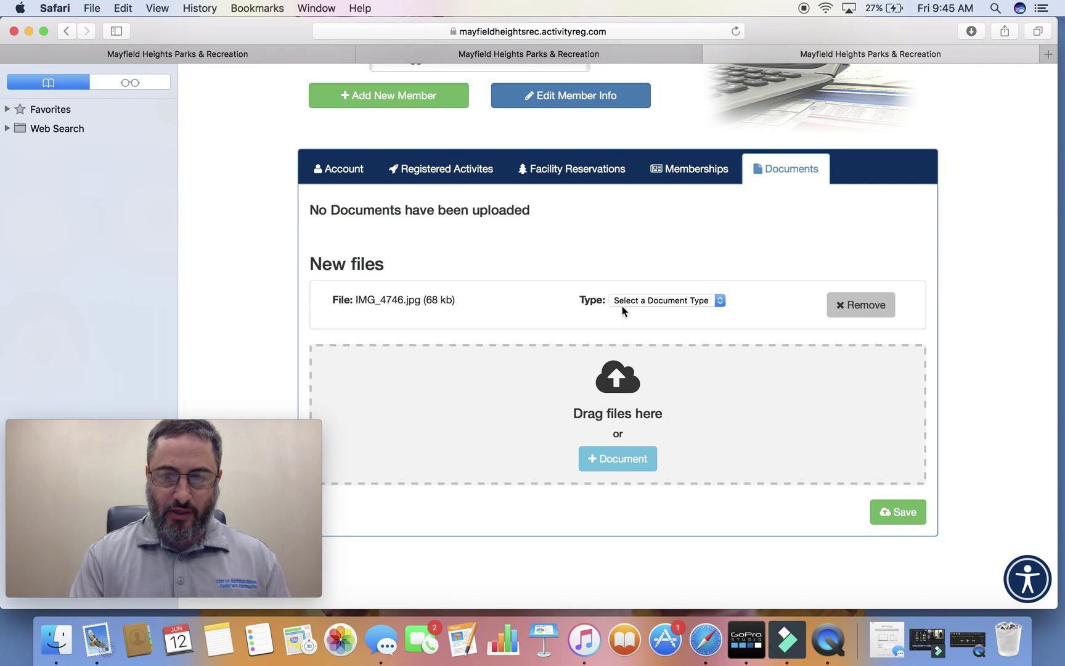
click(720, 301)
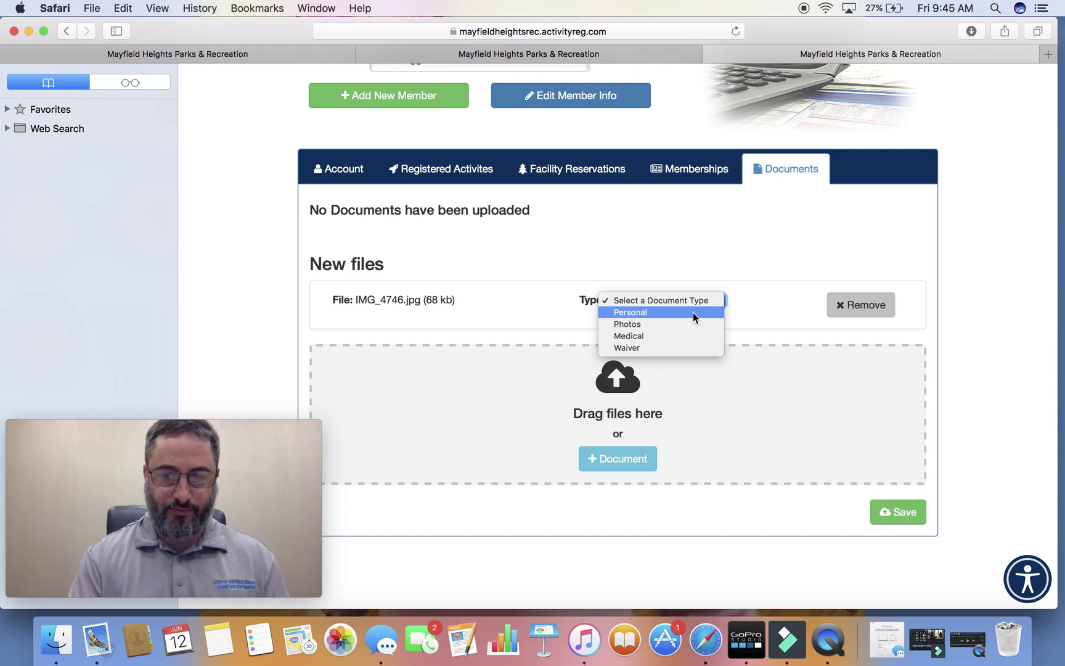
click(641, 323)
Attach doc02142020200512175416.pdf with type Personal and save both new files.
click(618, 458)
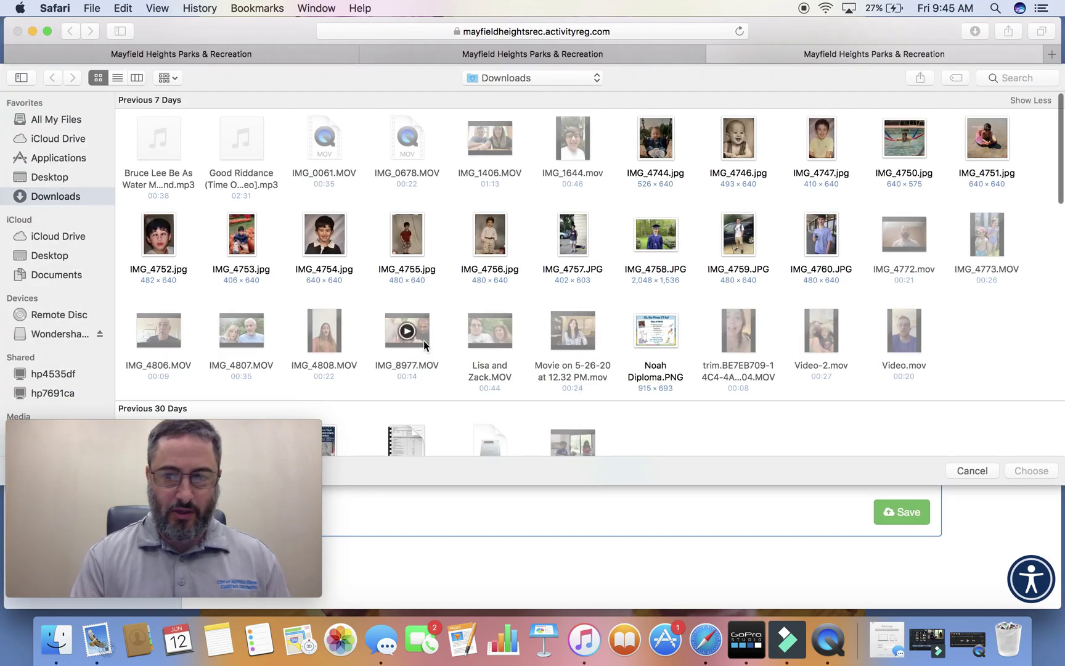
scroll(511, 348, down, 3)
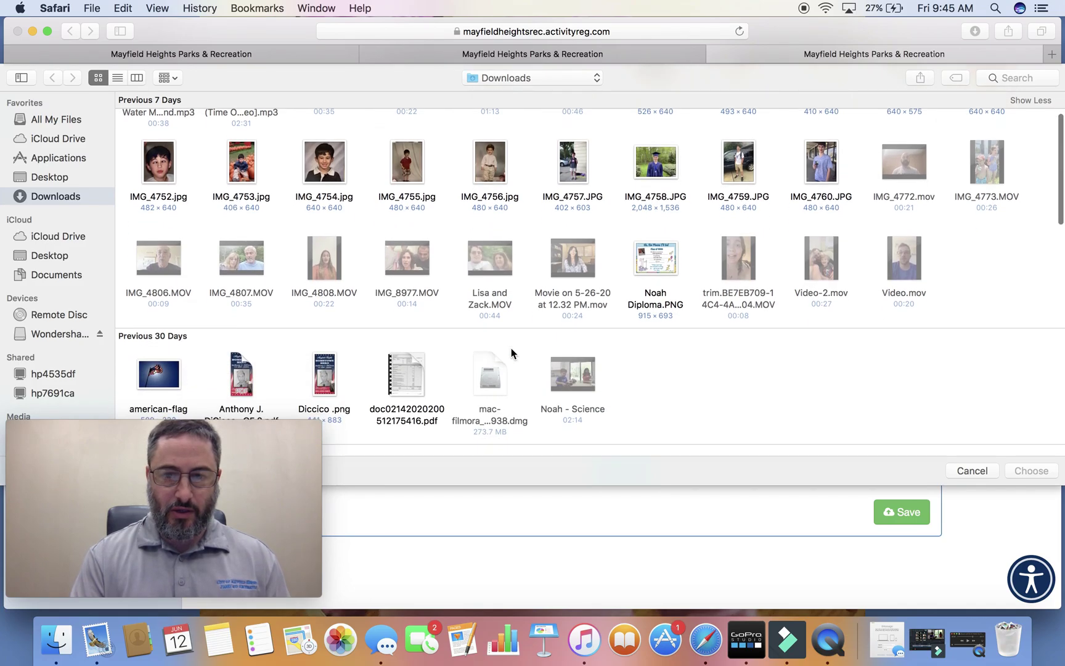
click(408, 370)
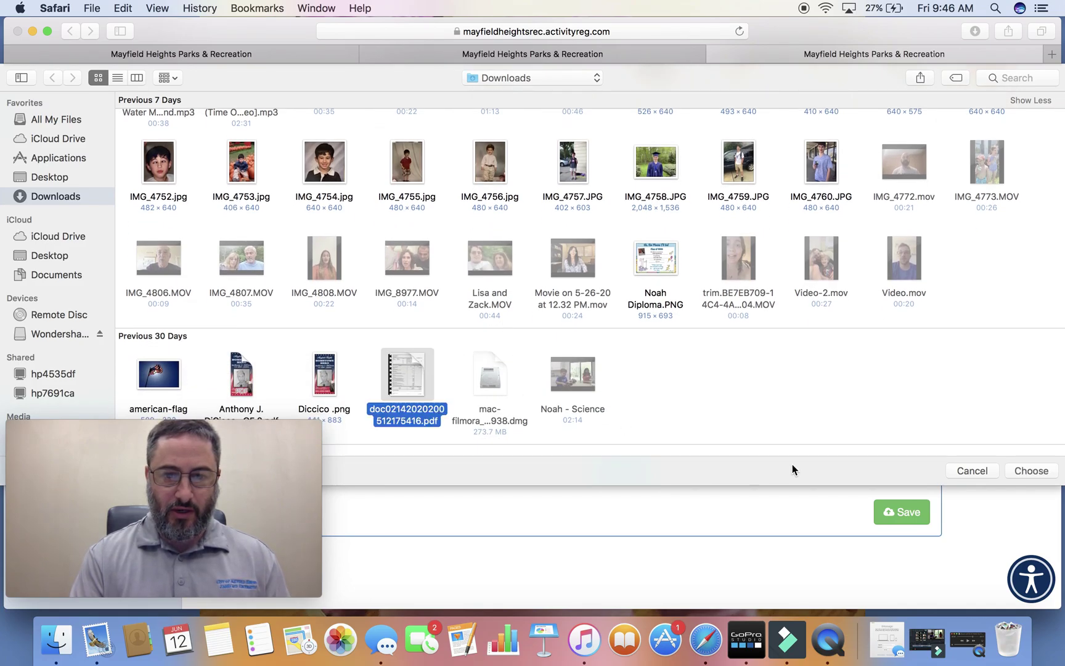
click(1027, 471)
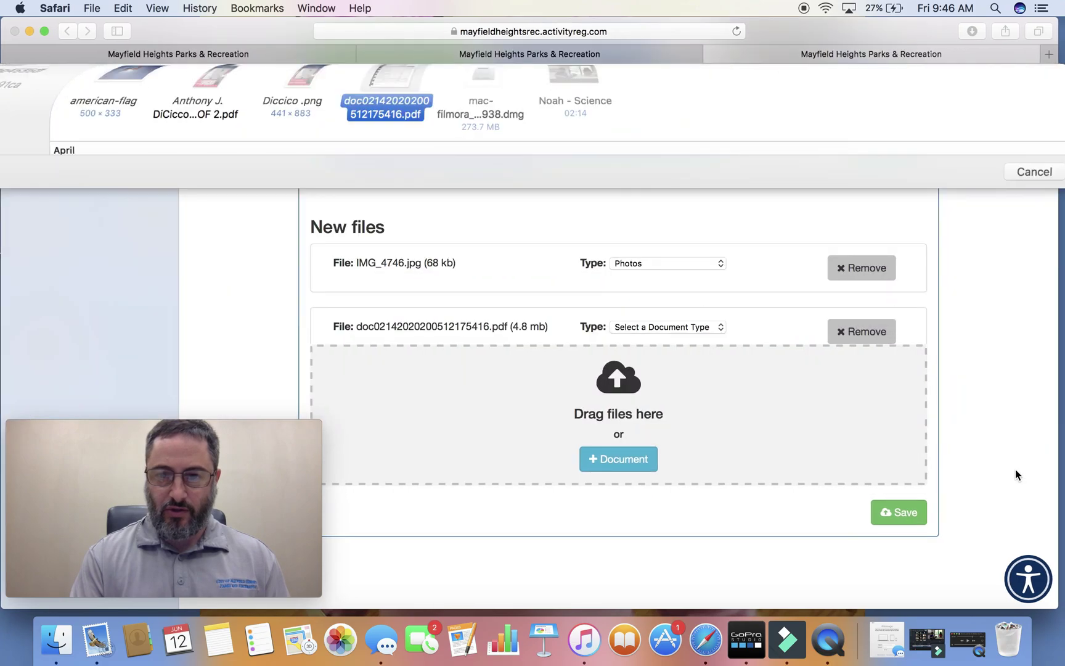
click(718, 303)
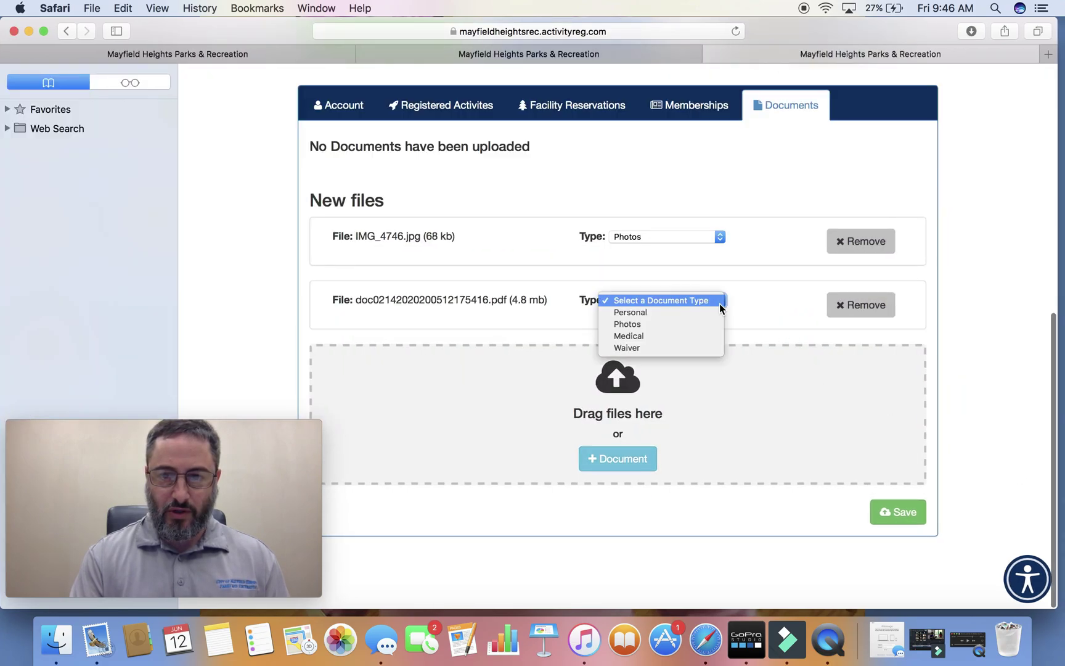
click(709, 310)
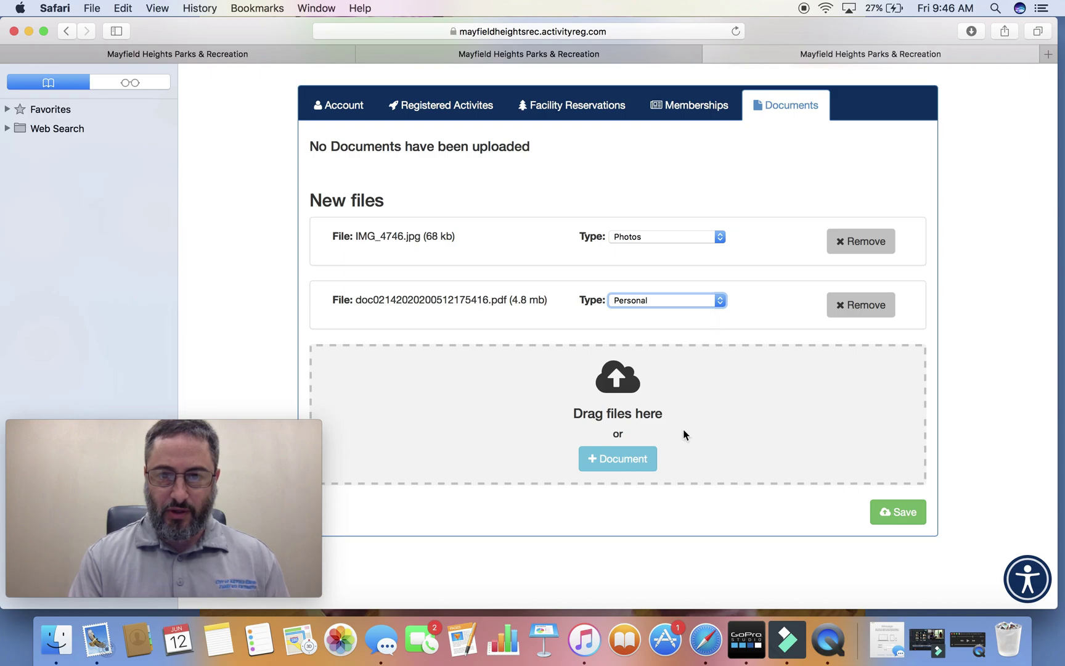
click(906, 513)
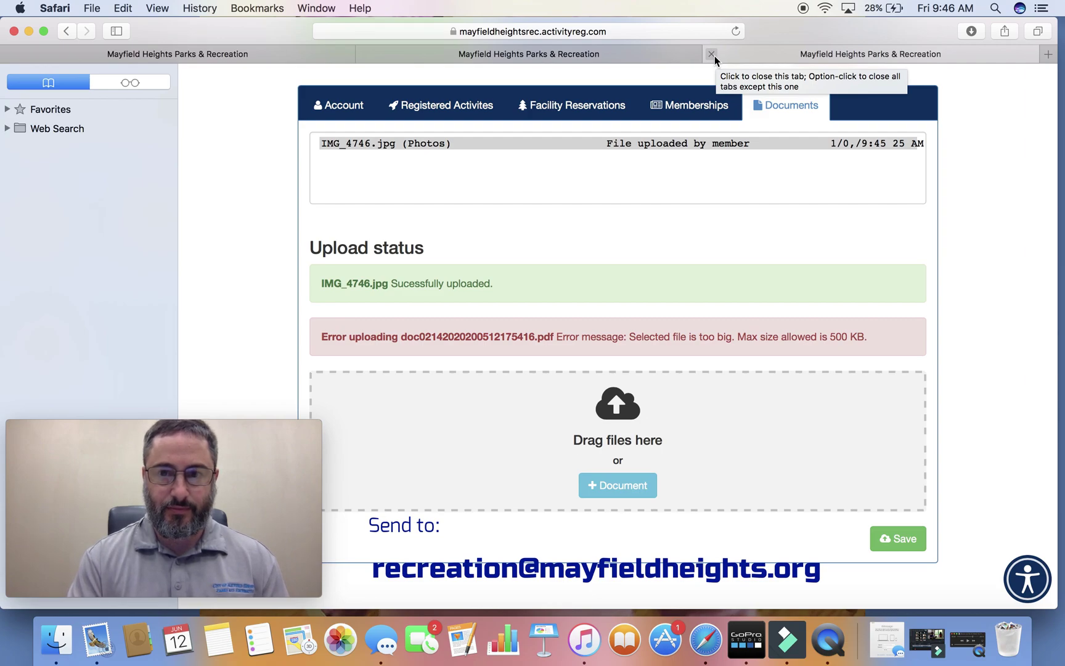
Close the account tab and go from the Register menu to the Select Activity registration page.
click(712, 54)
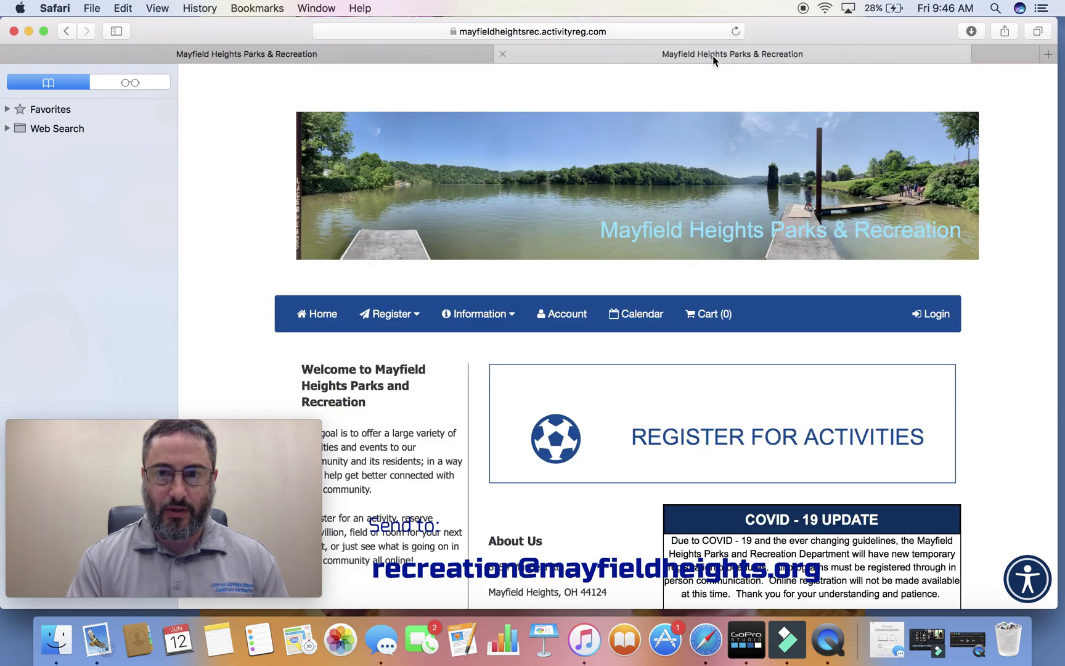
scroll(445, 346, down, 5)
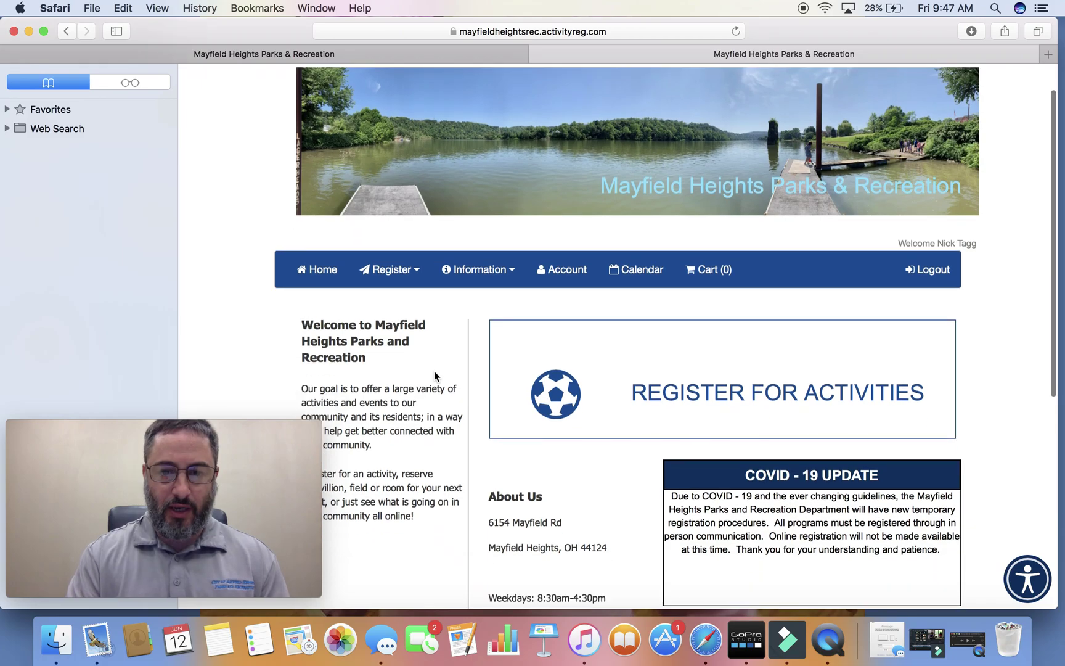
scroll(434, 371, down, 2)
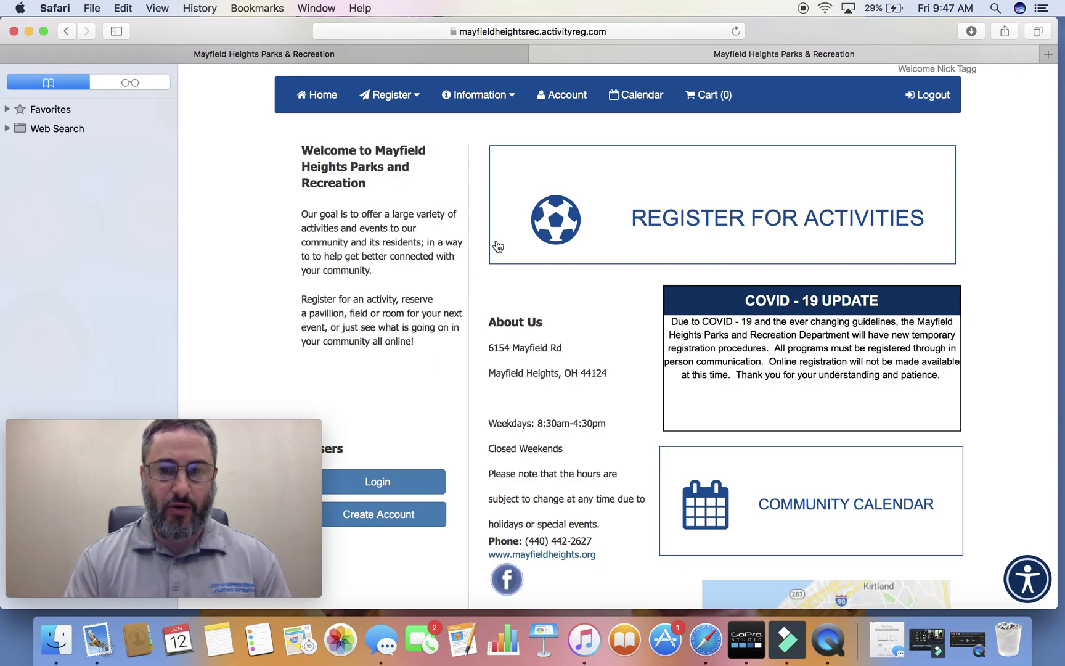
click(415, 101)
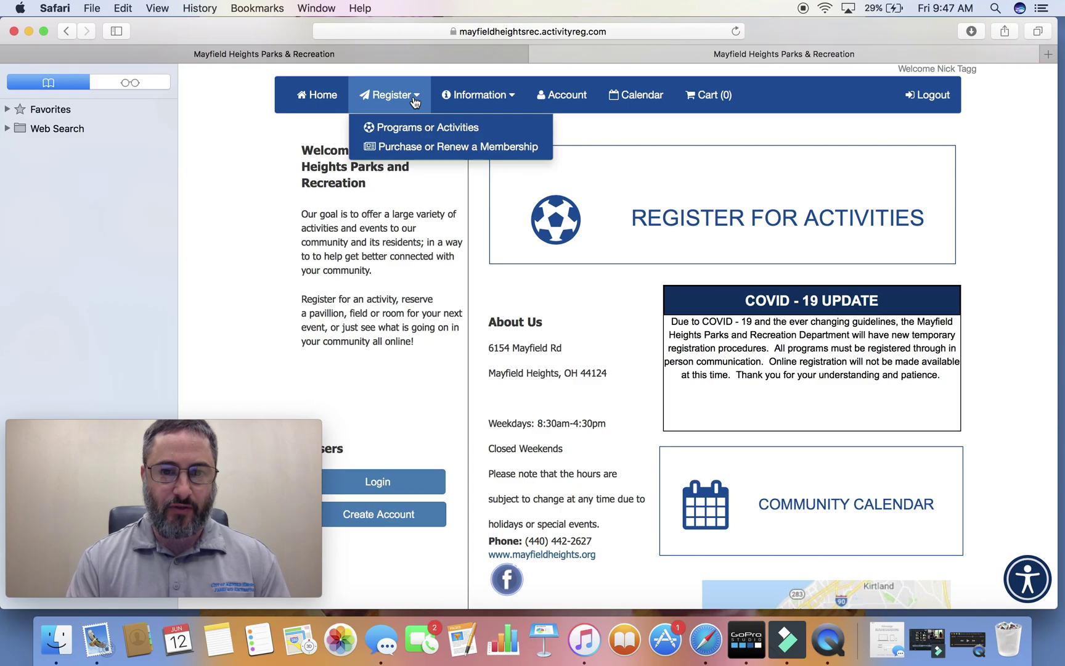
click(415, 100)
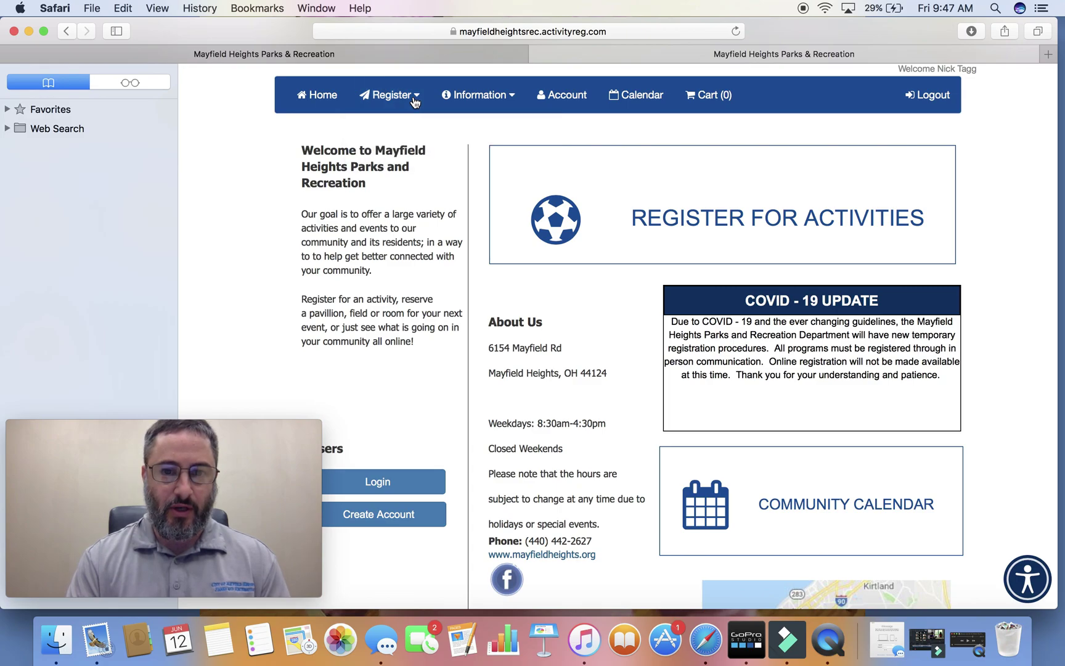
click(415, 100)
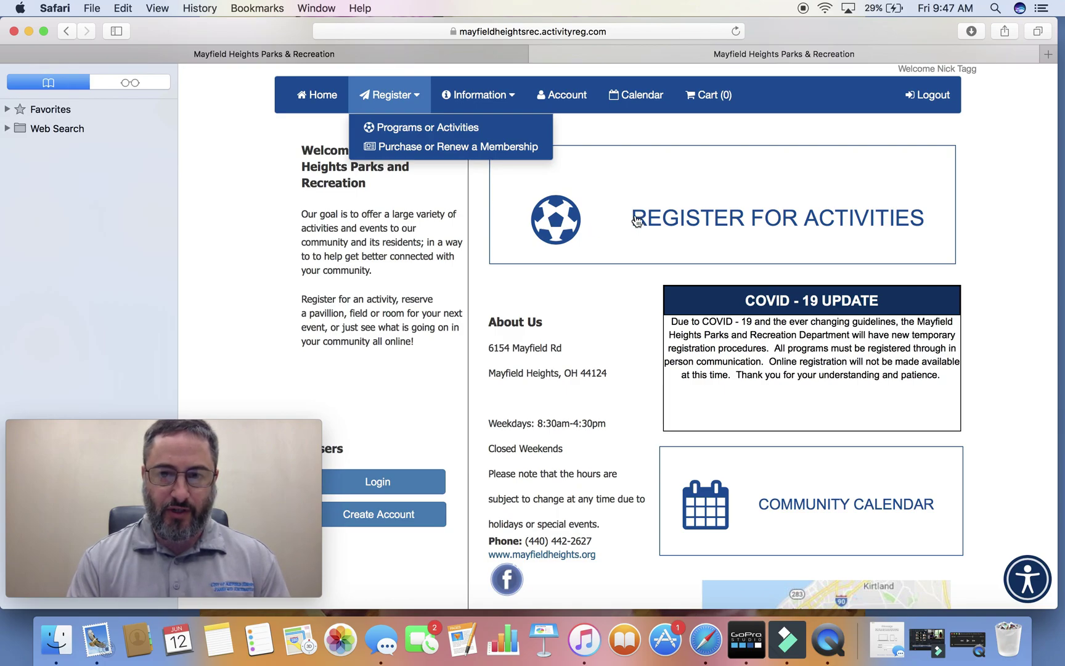
click(637, 221)
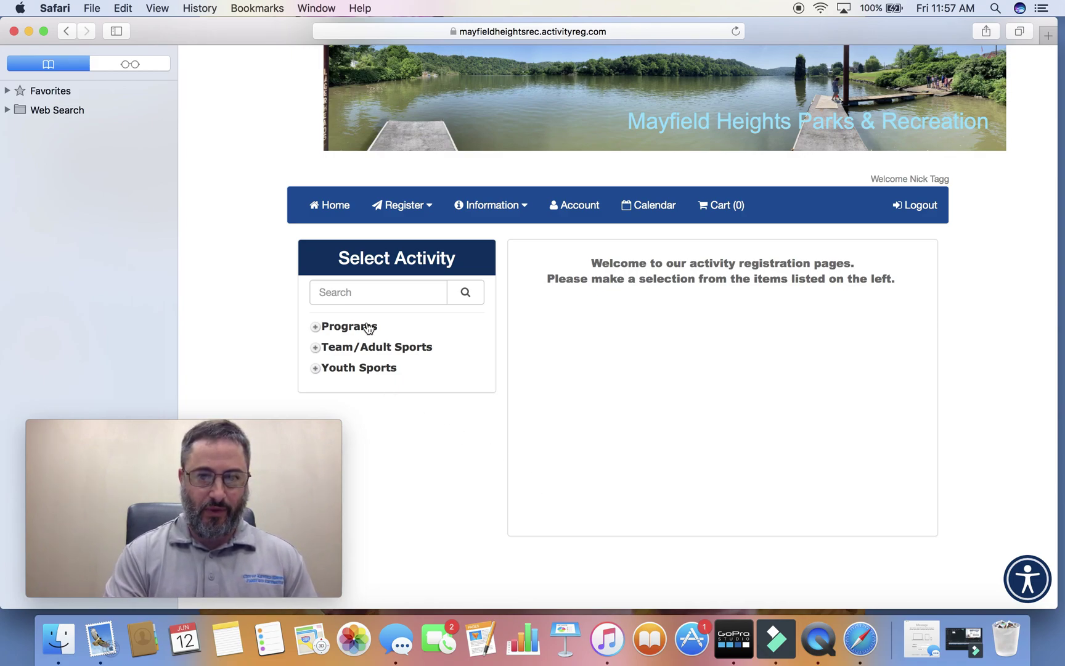
Search 'pool', expand Programs and open 2020 Pool Reservations to show the June 2020 calendar.
click(329, 295)
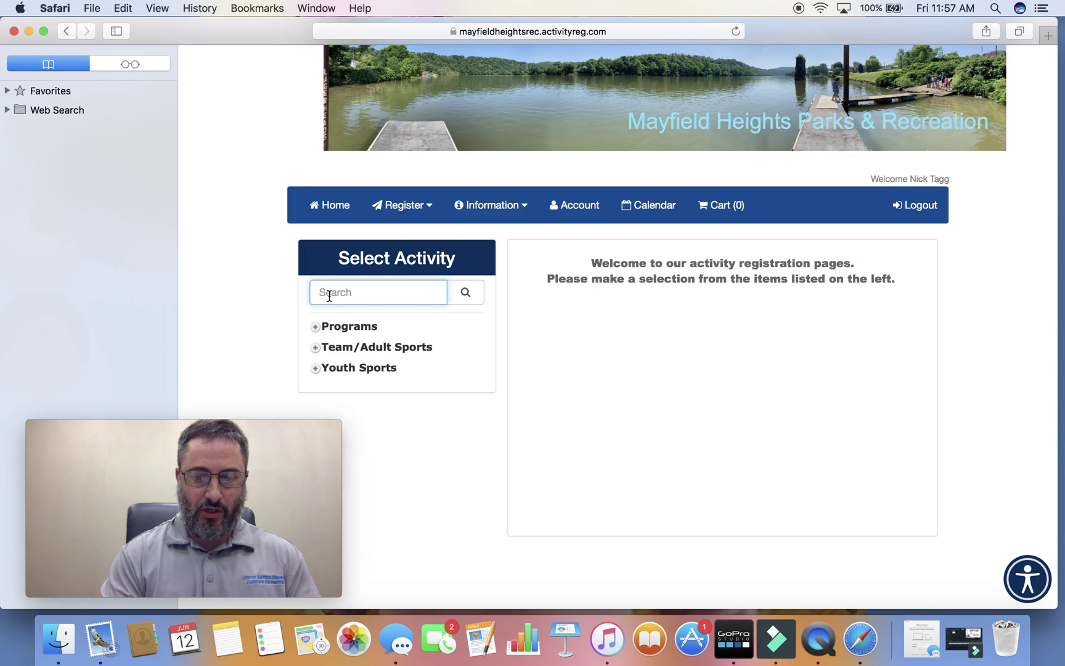
text(pool)
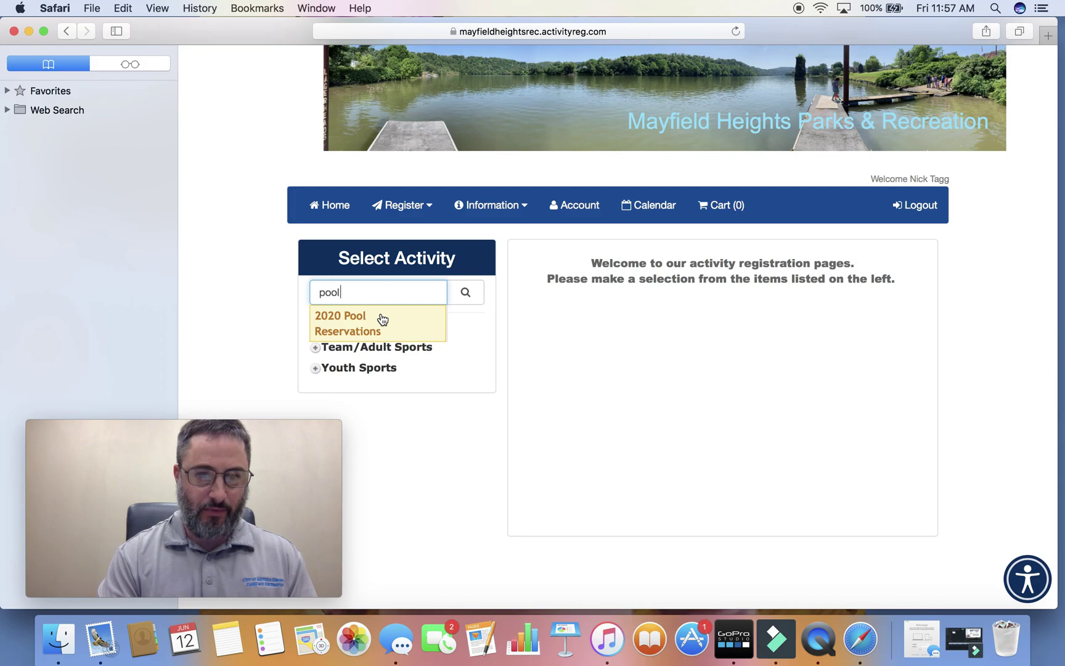
click(419, 416)
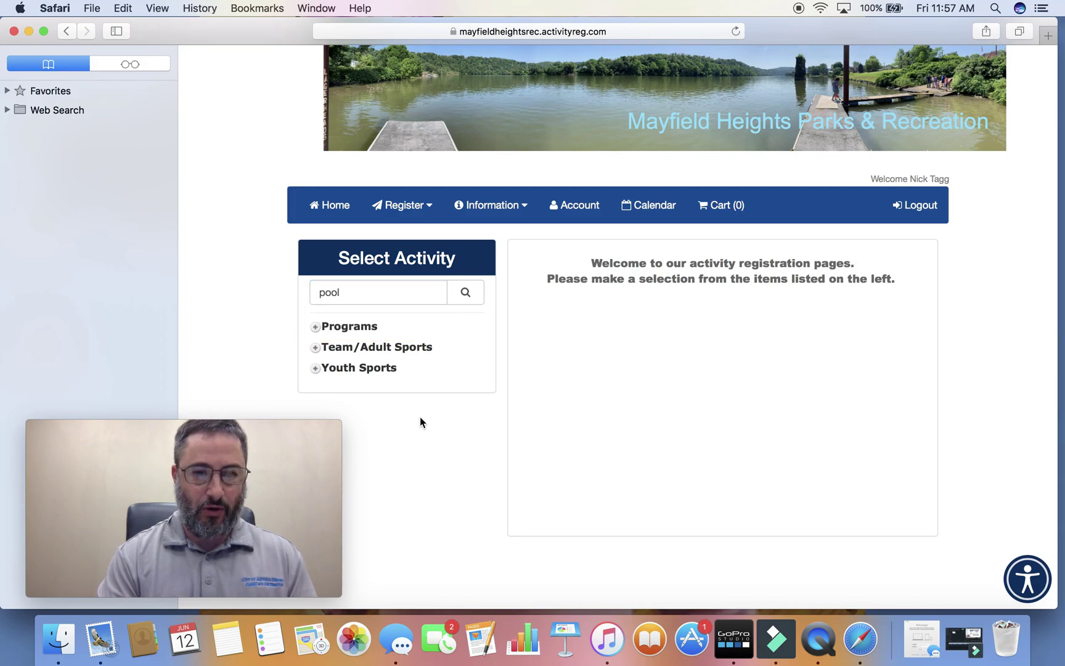
click(316, 328)
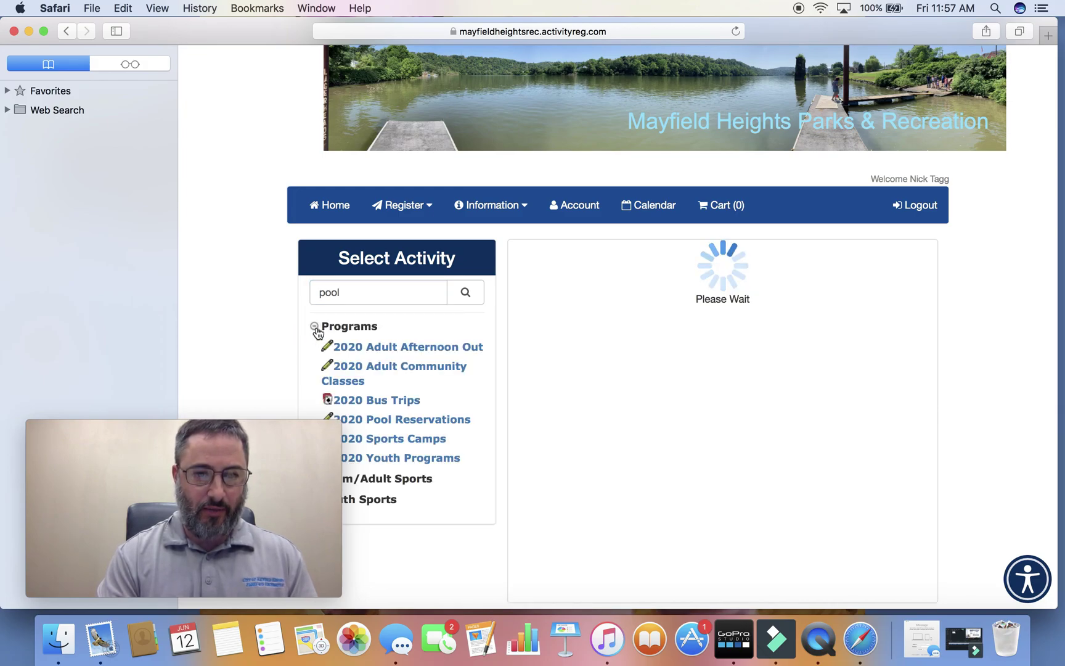
click(411, 423)
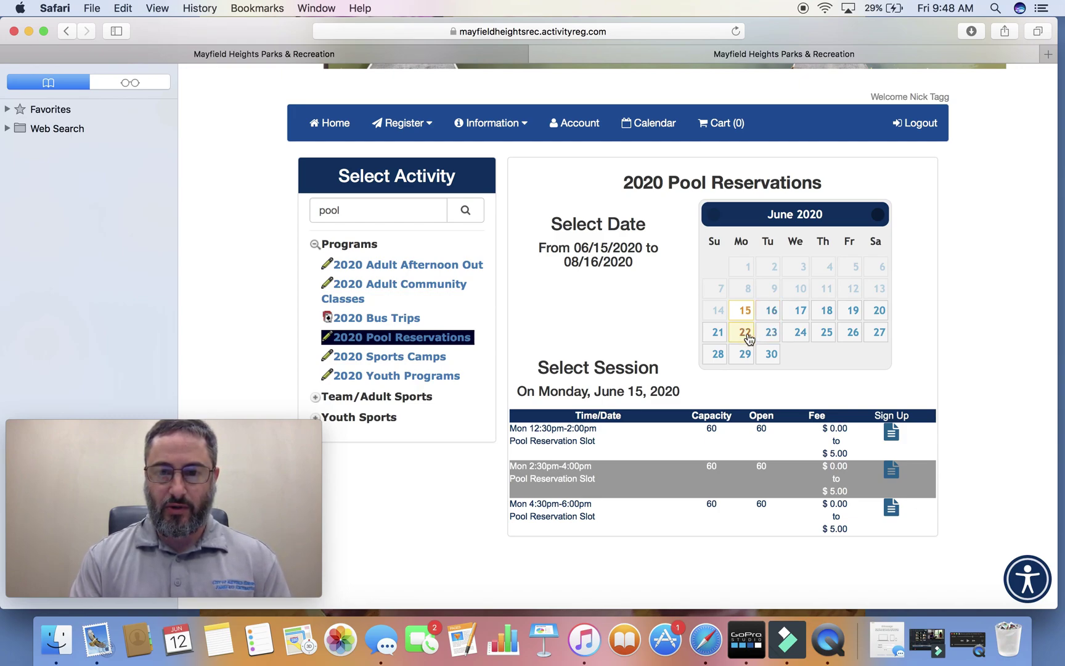
Check the June 22 and 29 sessions, then sign up for Wednesday, June 17, 12:30pm–2:00pm.
click(748, 339)
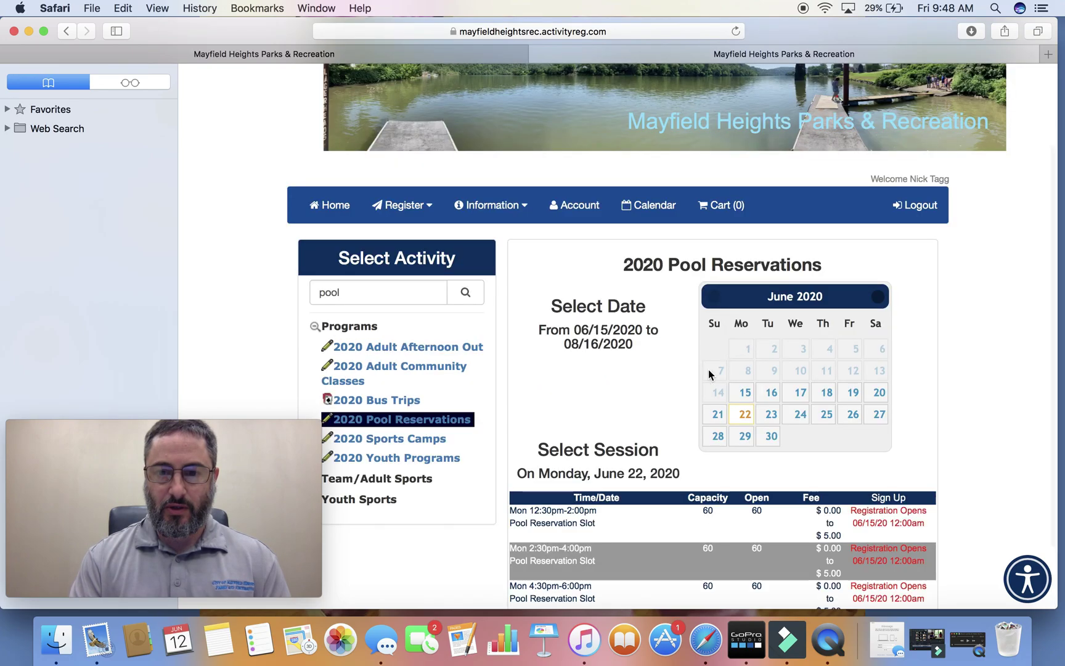
scroll(687, 399, down, 2)
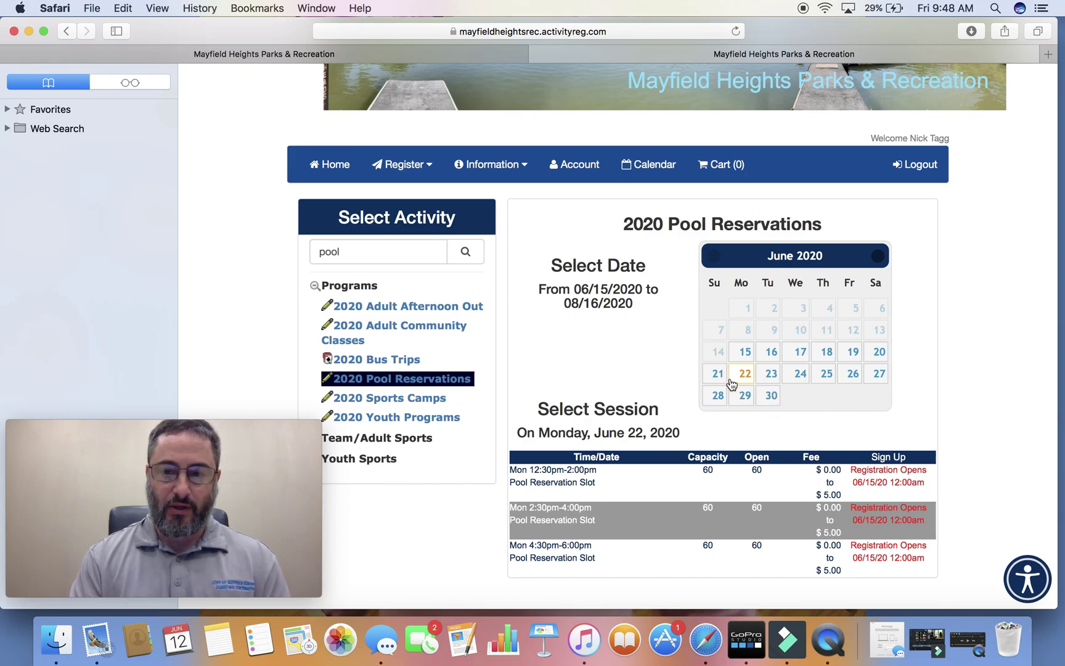
click(746, 399)
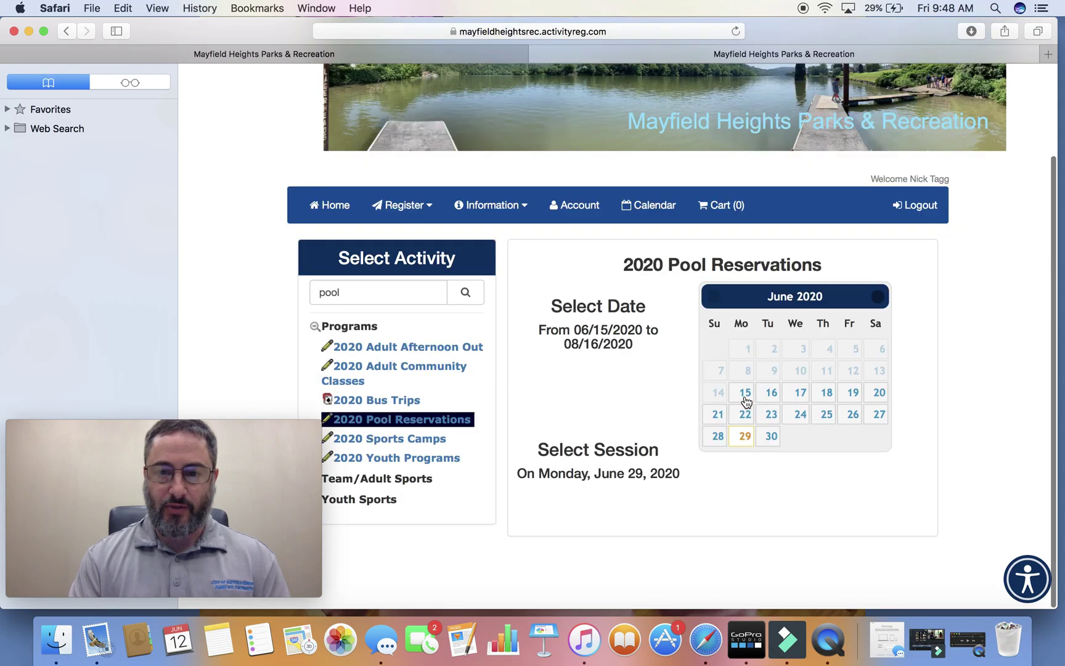
scroll(740, 444, down, 1)
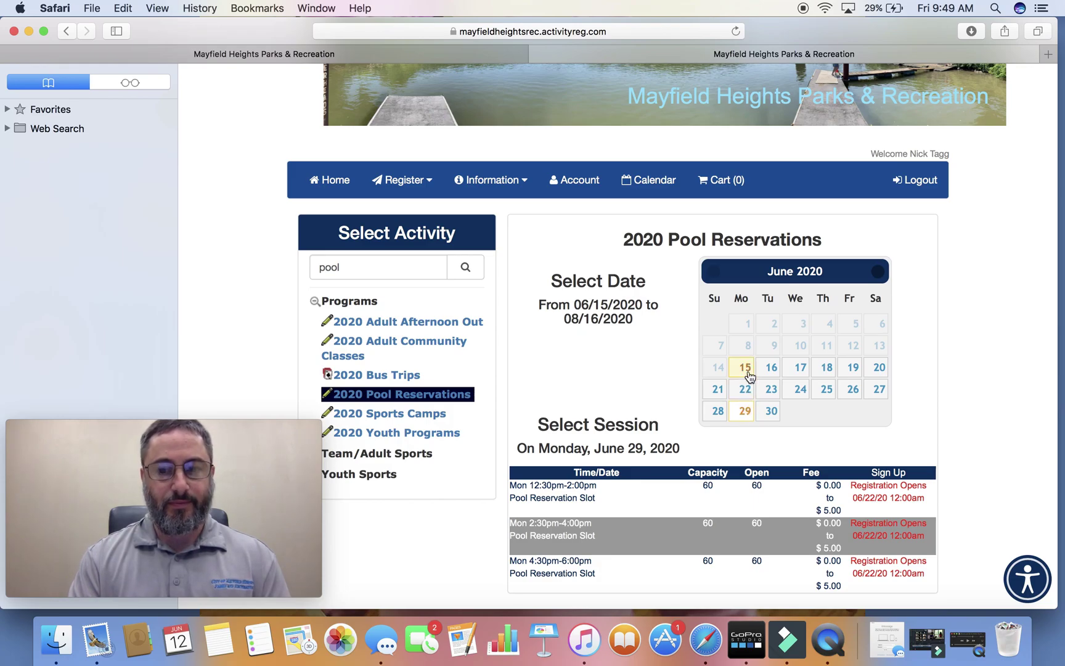
click(800, 368)
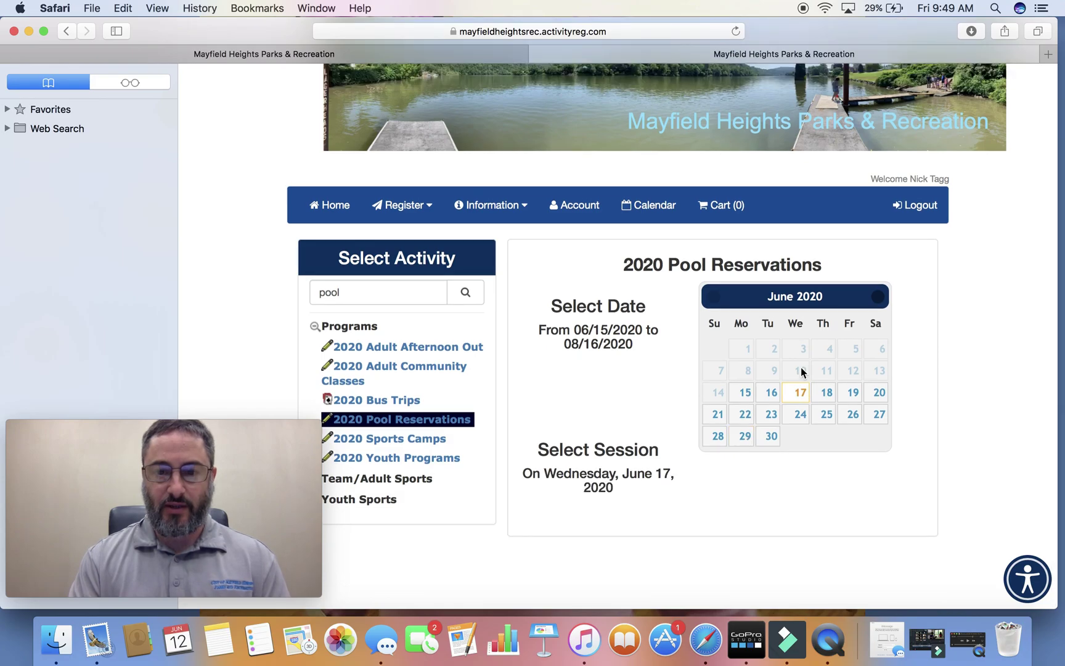
scroll(775, 488, down, 2)
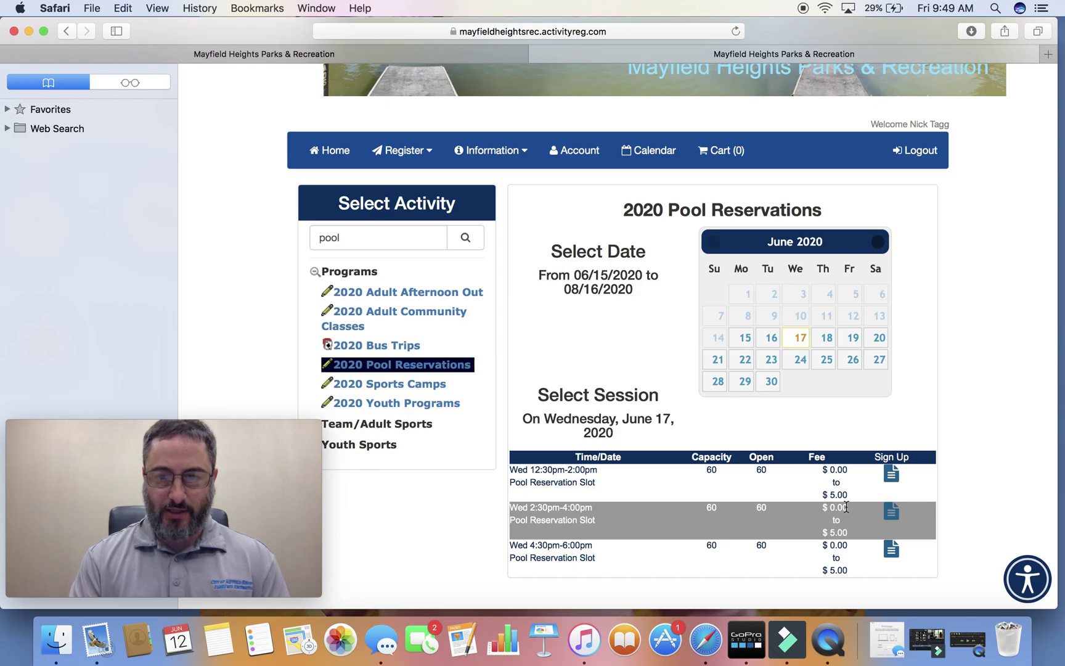
click(892, 475)
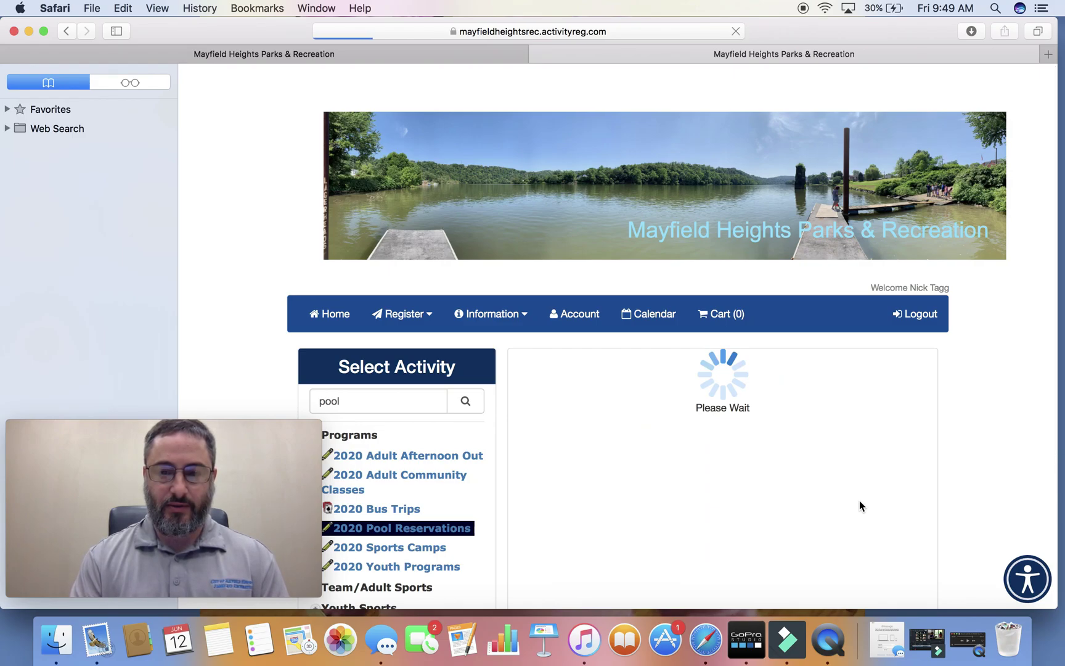
Select a family member for the June 17 session and accept the liability waiver terms with YES.
scroll(861, 506, down, 3)
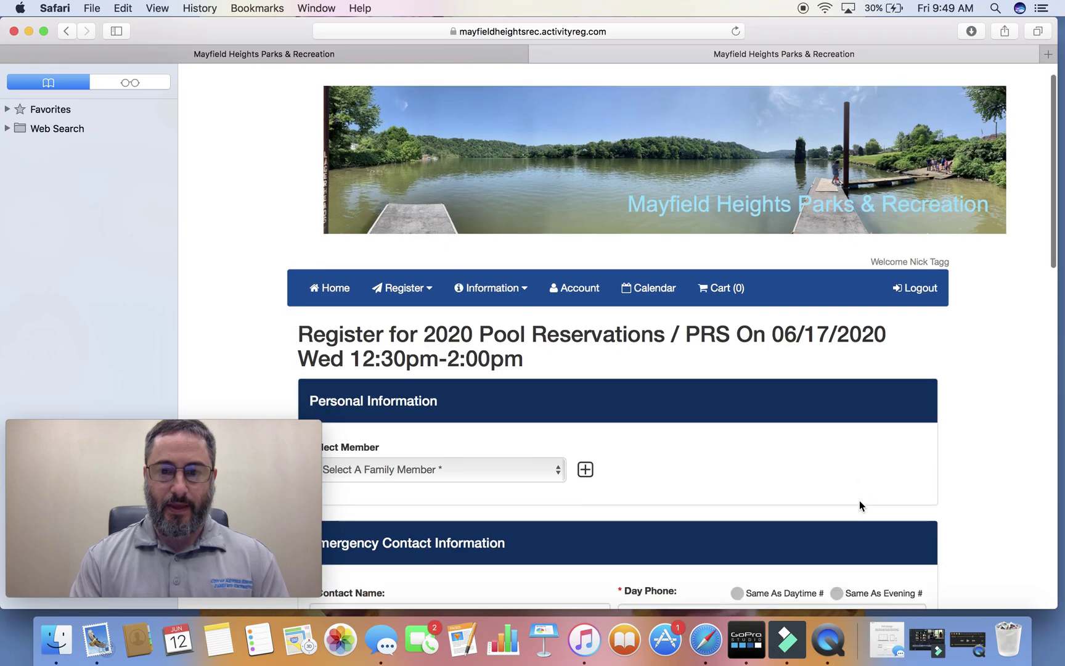
scroll(860, 505, down, 4)
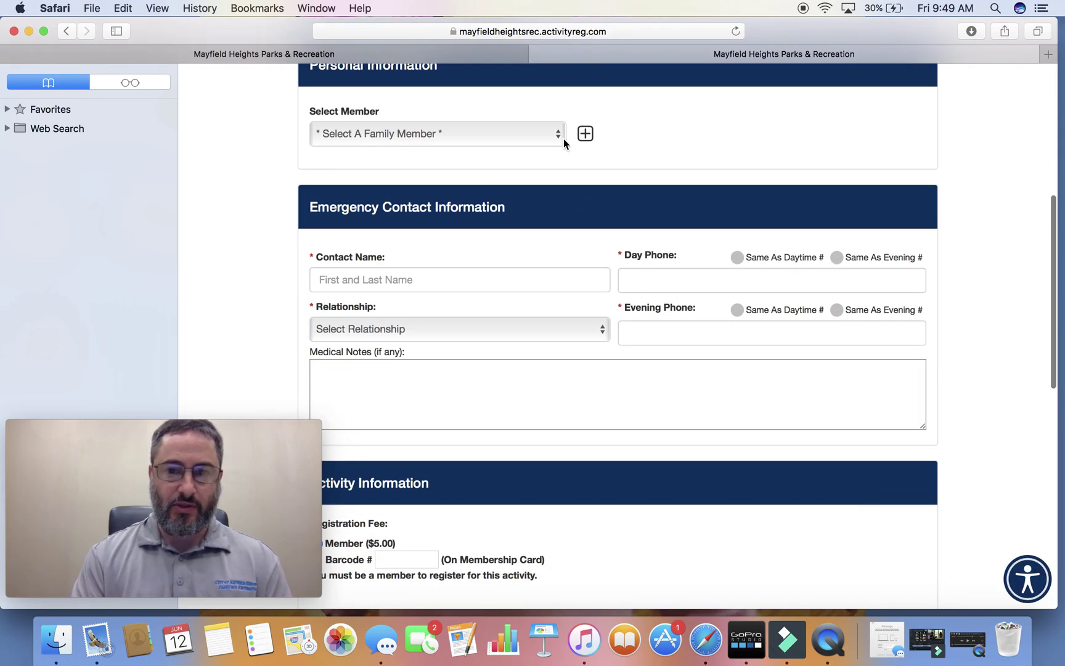
click(558, 136)
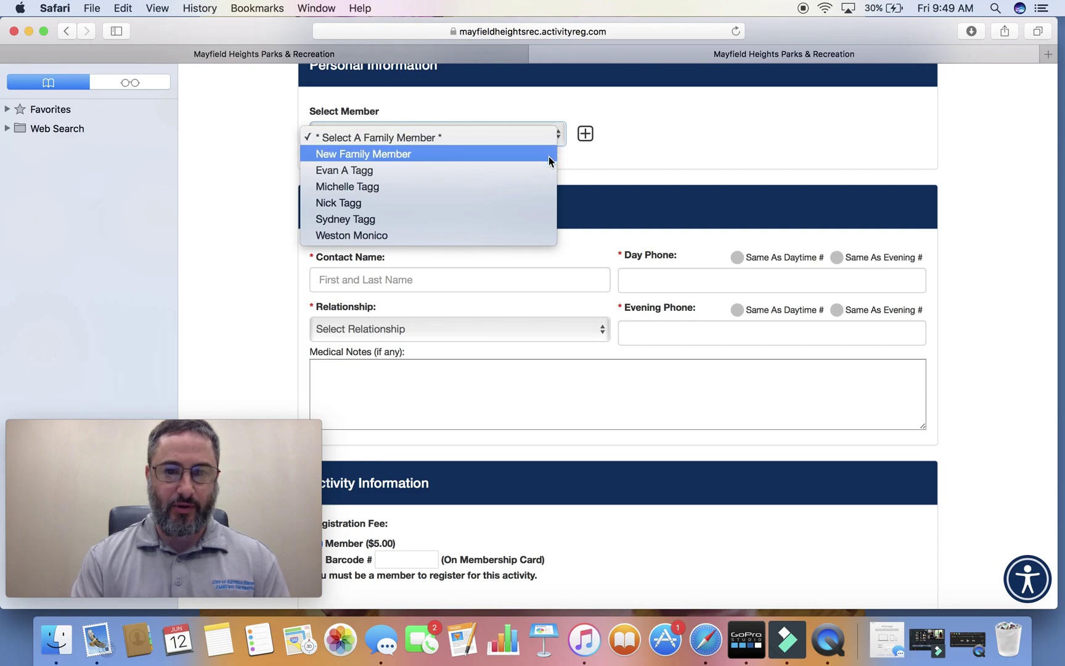
click(533, 204)
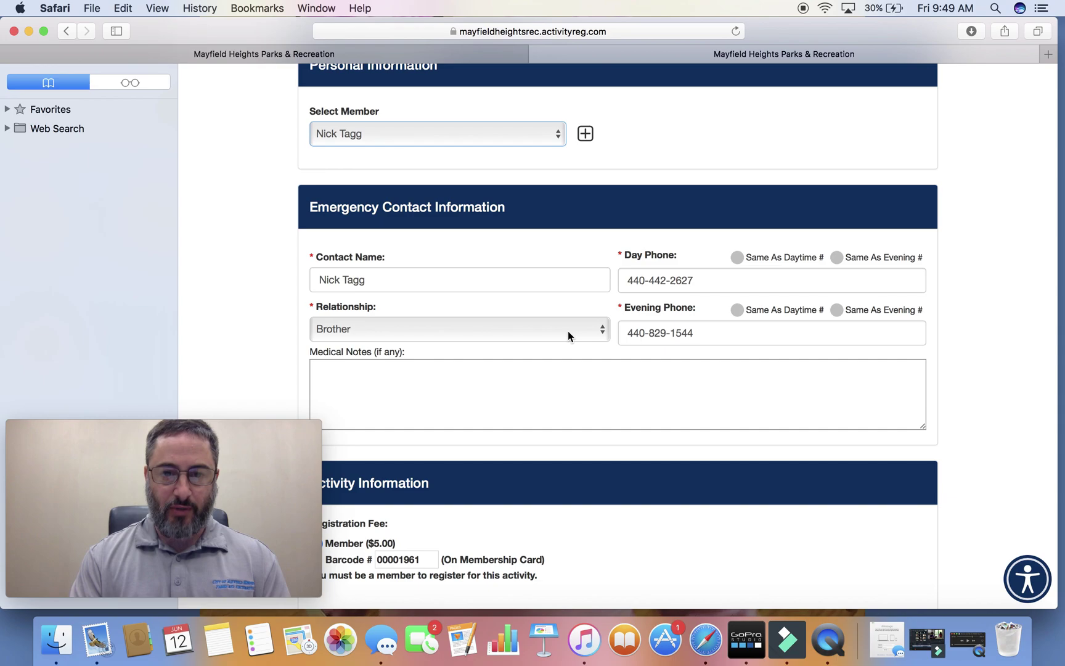
scroll(568, 330, down, 4)
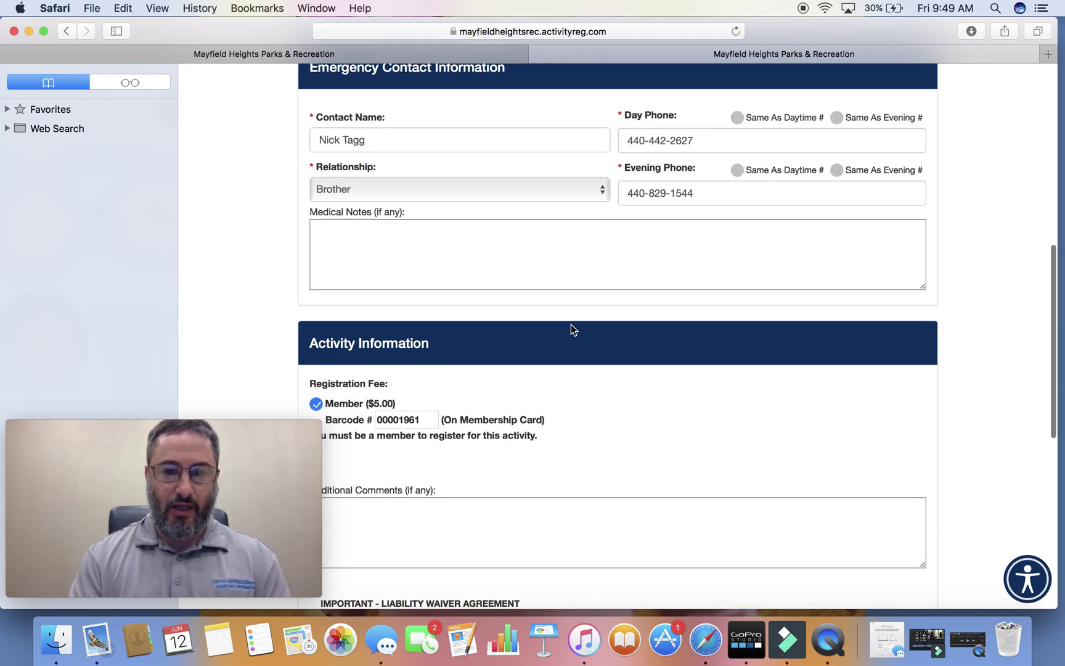
scroll(570, 325, up, 2)
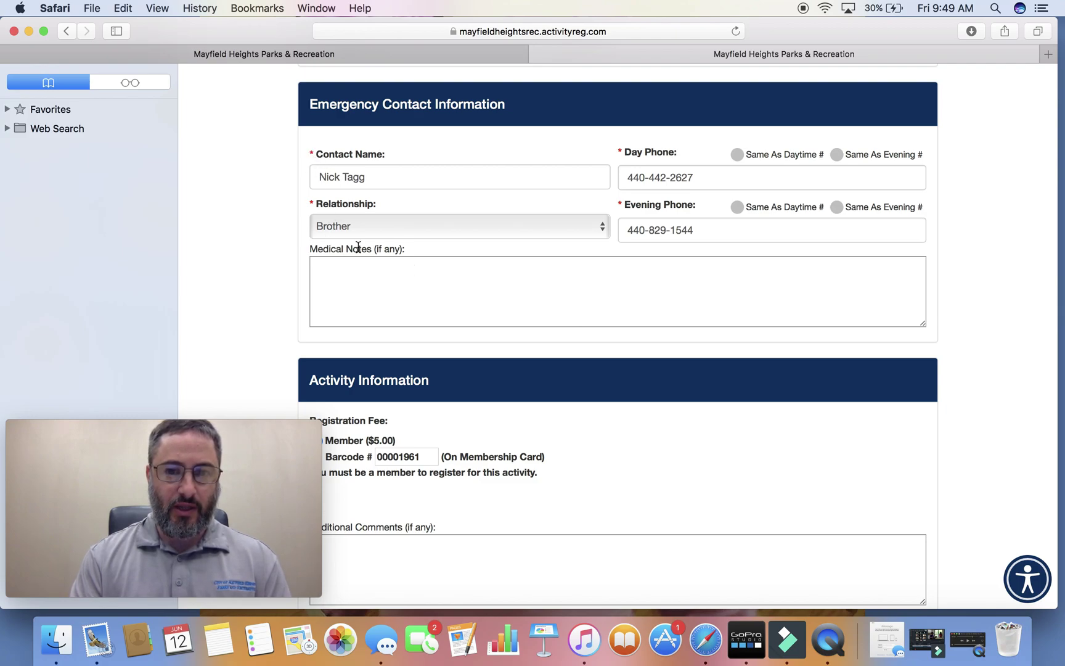
scroll(636, 328, down, 3)
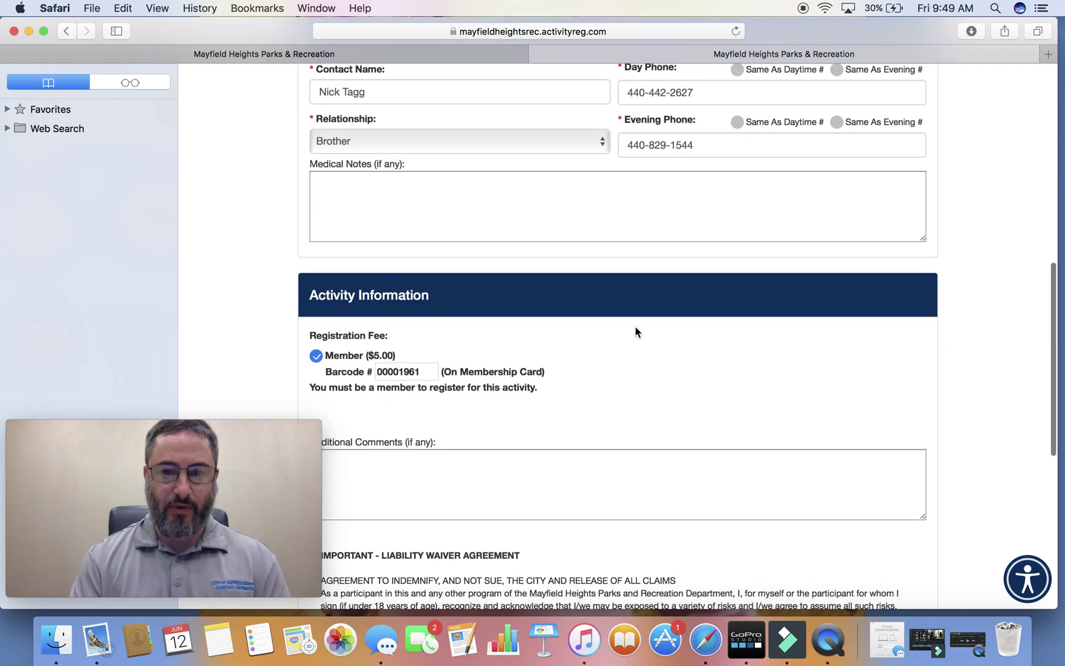
scroll(635, 323, down, 10)
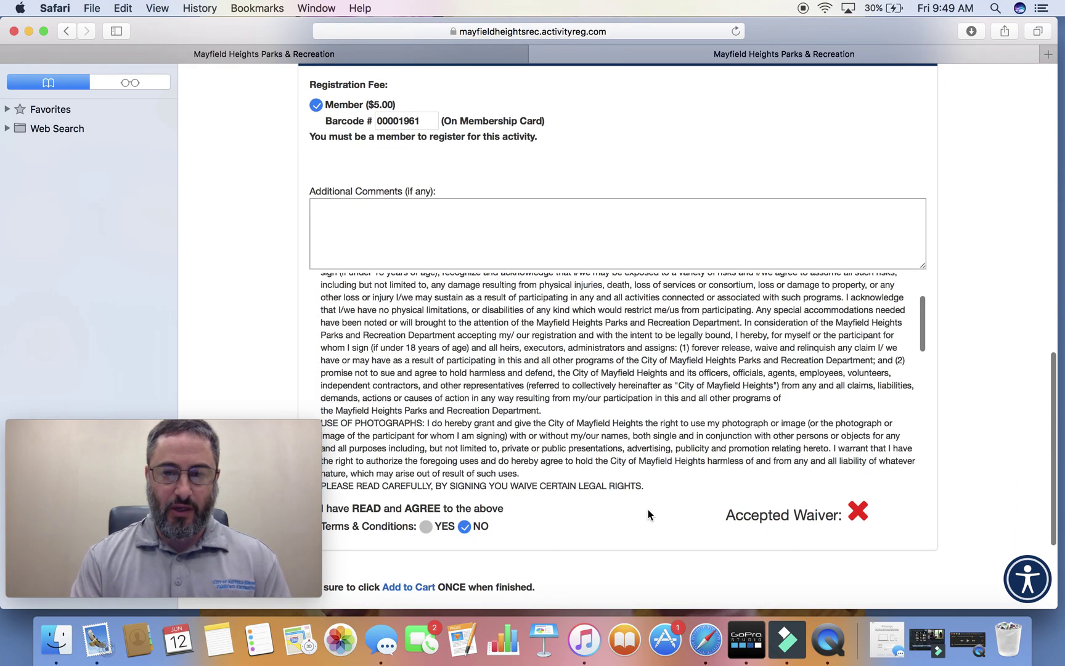
scroll(641, 350, down, 10)
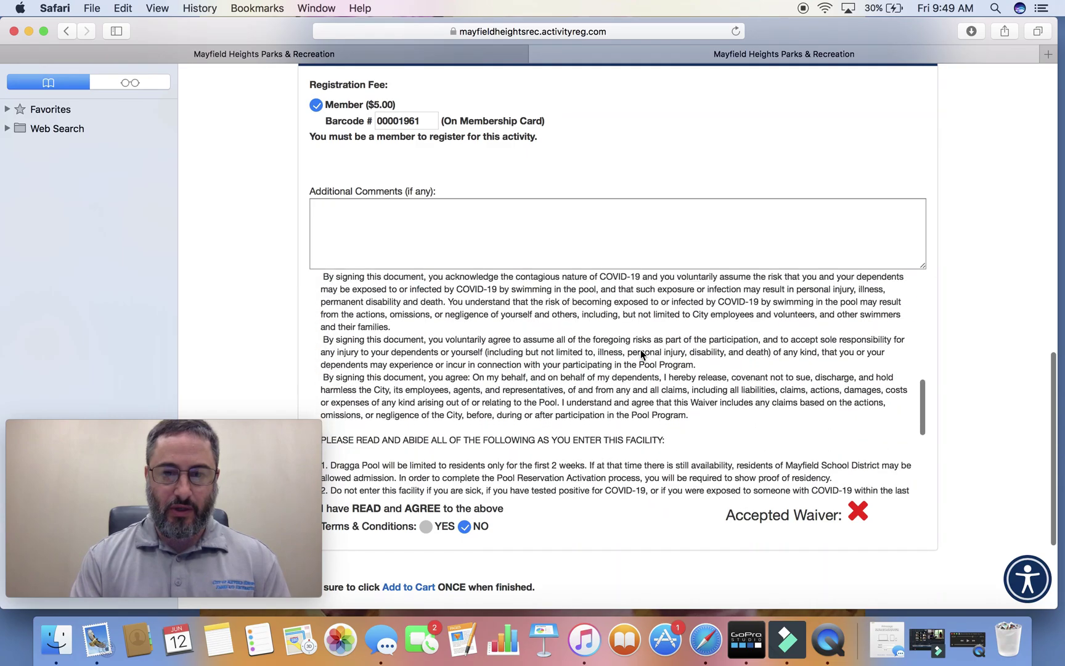
scroll(642, 354, down, 10)
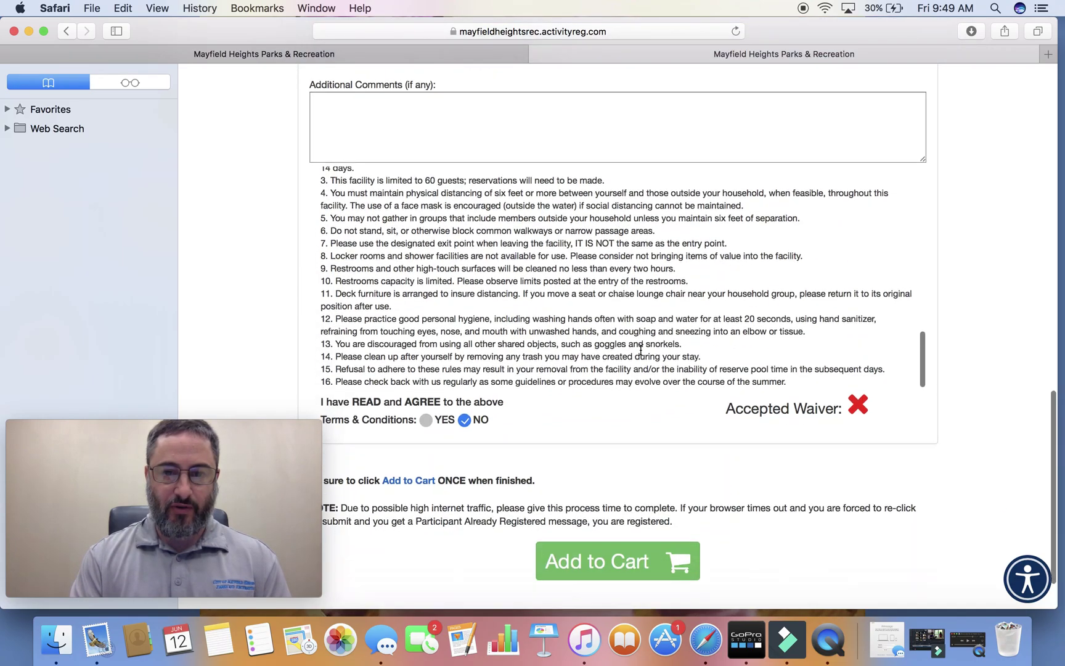
click(425, 363)
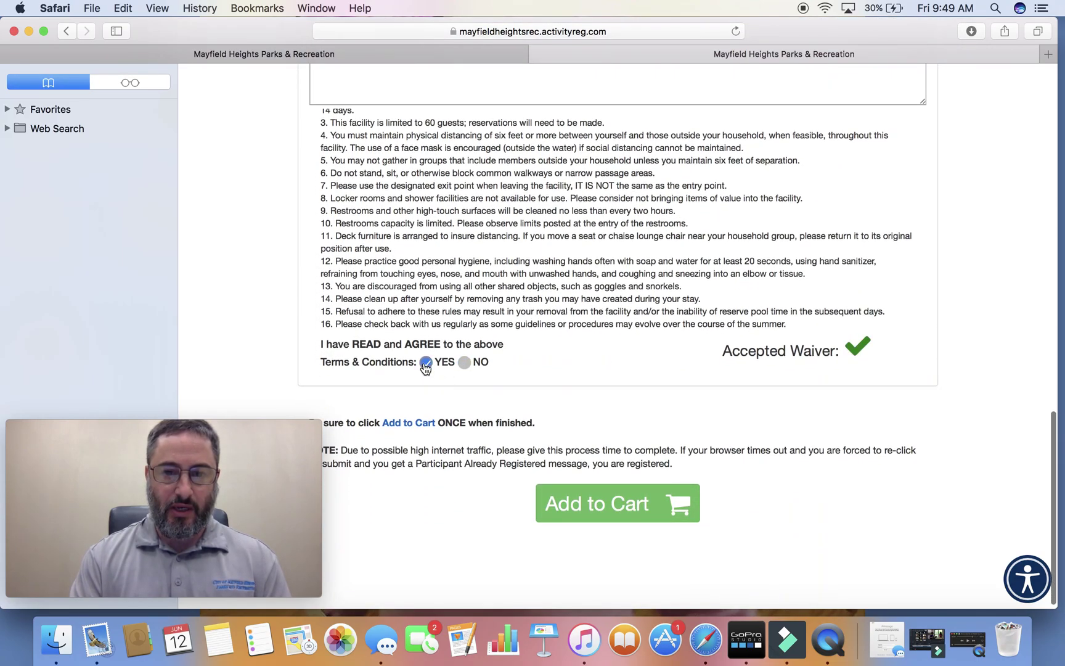
Add the June 17 pool reservation to the cart and return to activity registration.
click(624, 504)
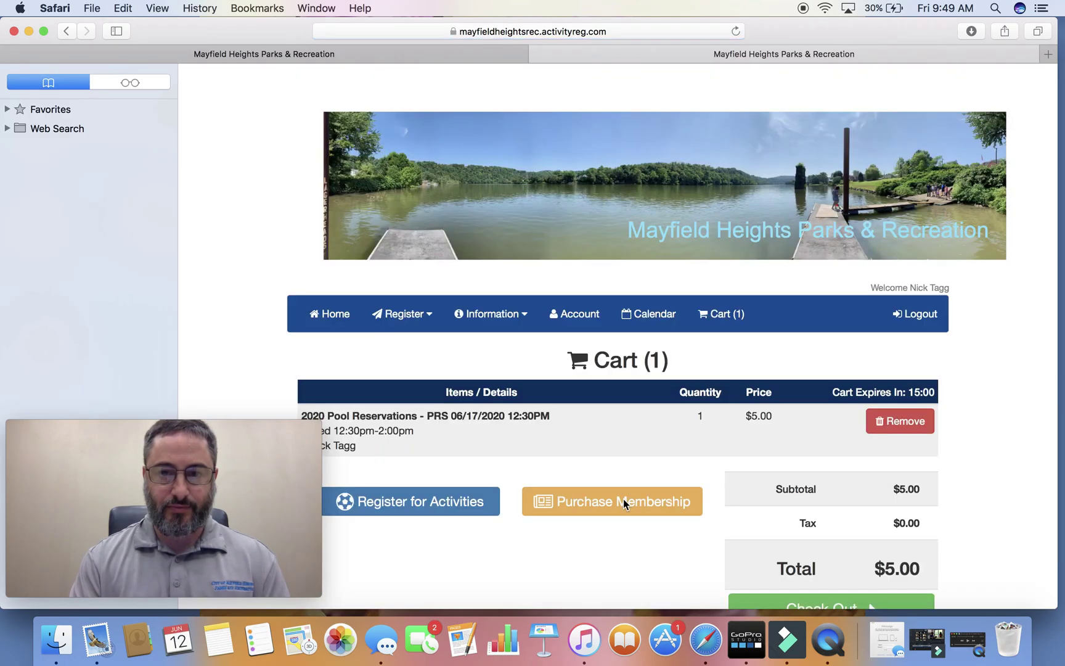
scroll(612, 543, down, 3)
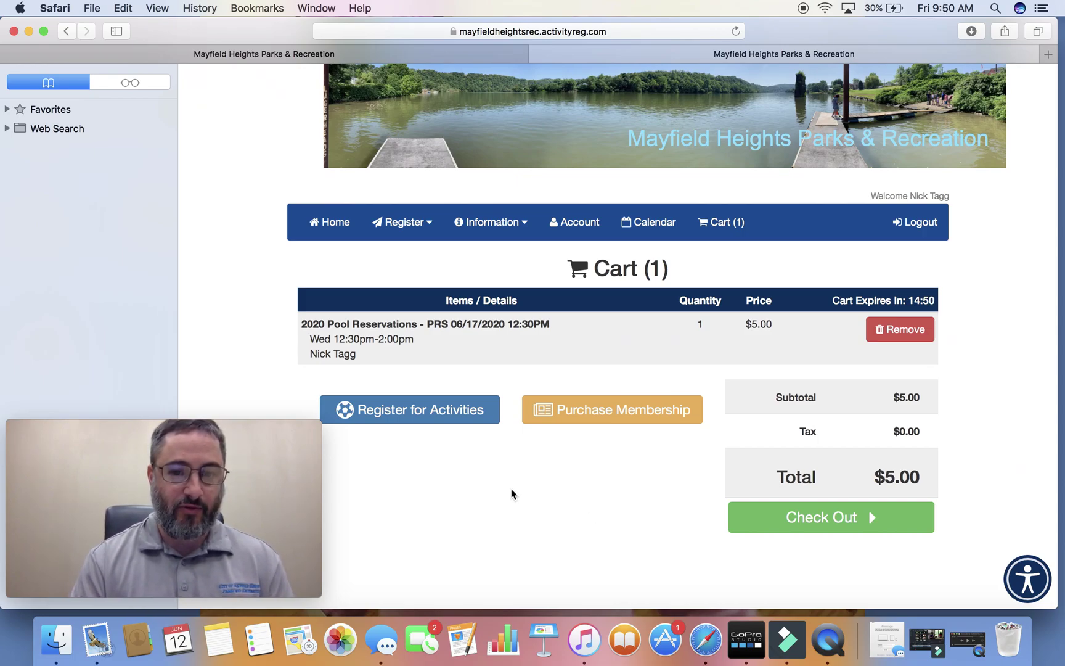
click(433, 421)
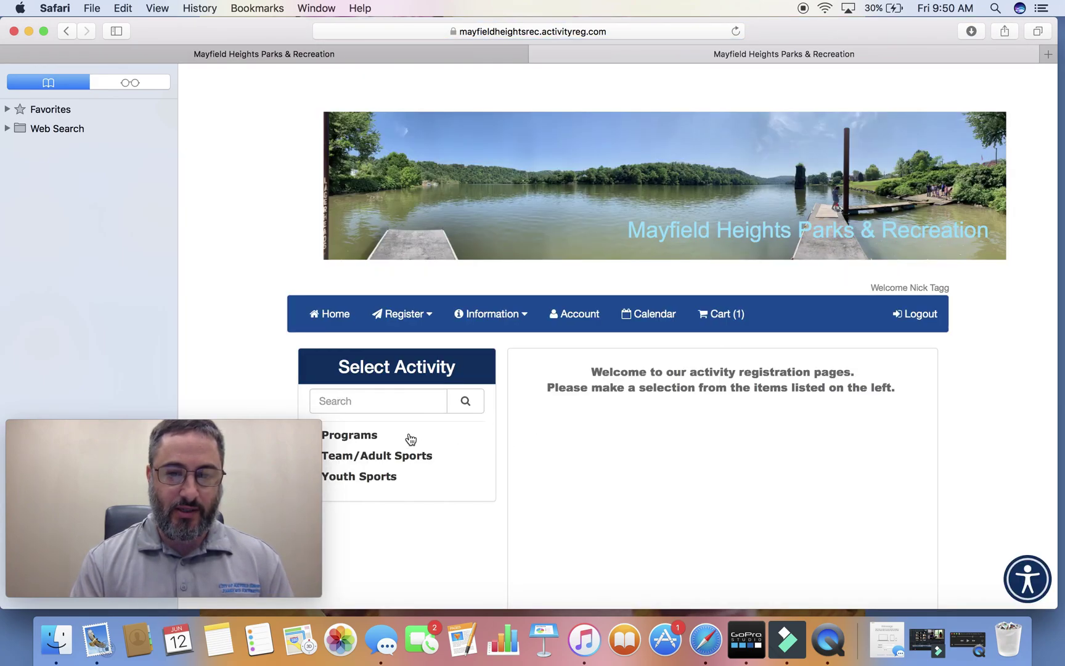
Reopen 2020 Pool Reservations and sign up for Monday, June 15, 12:30pm–2:00pm.
scroll(410, 439, down, 3)
click(313, 327)
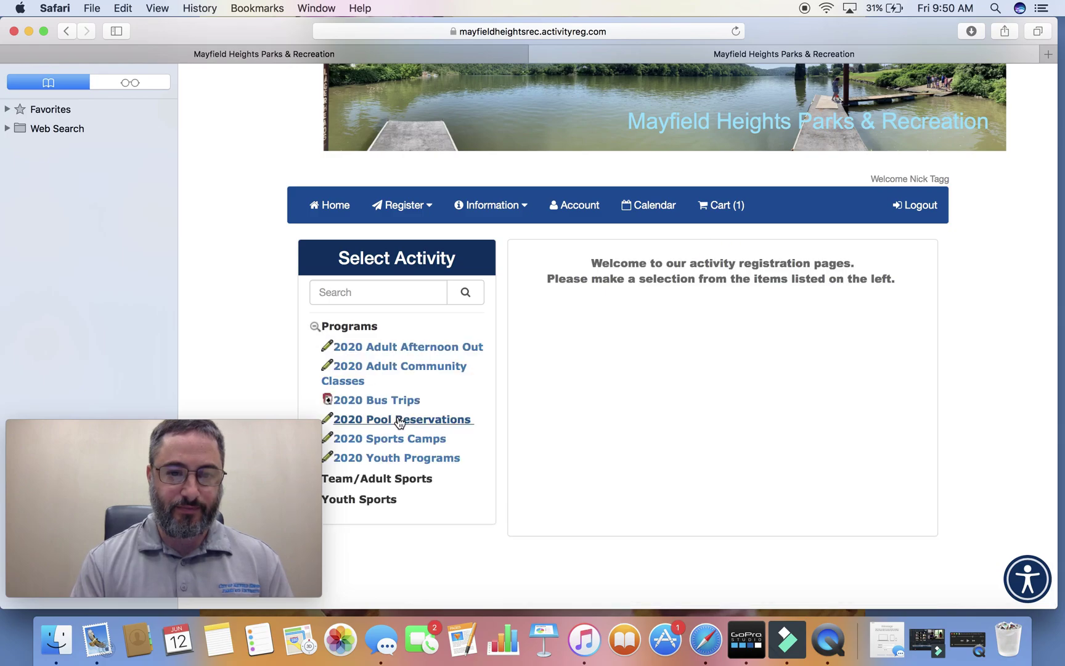
click(399, 420)
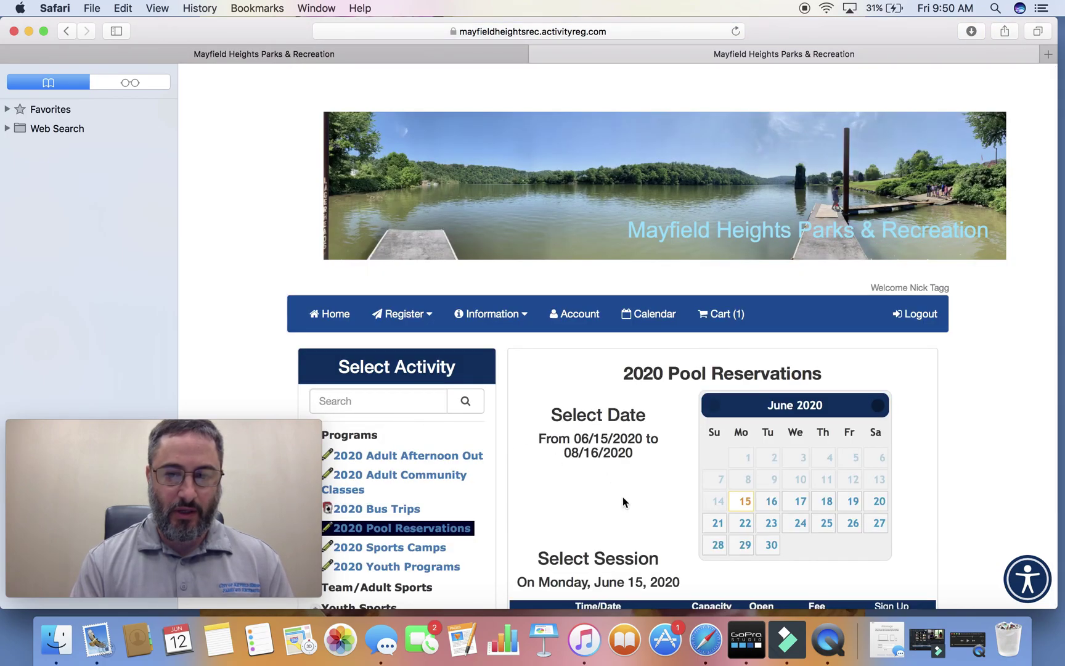
scroll(622, 497, down, 5)
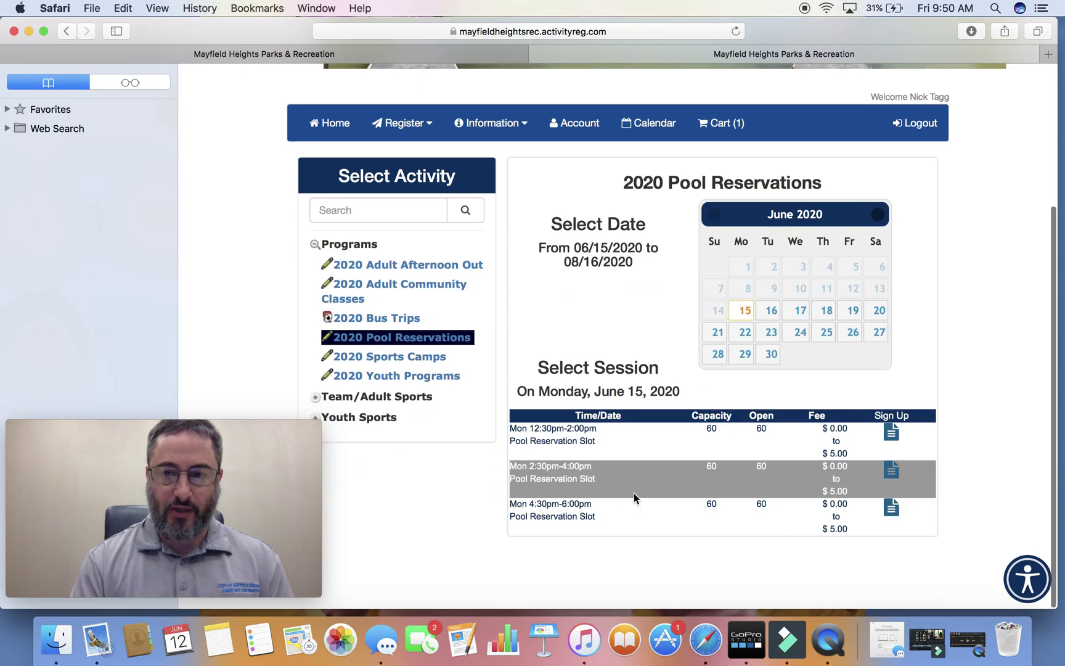
click(745, 313)
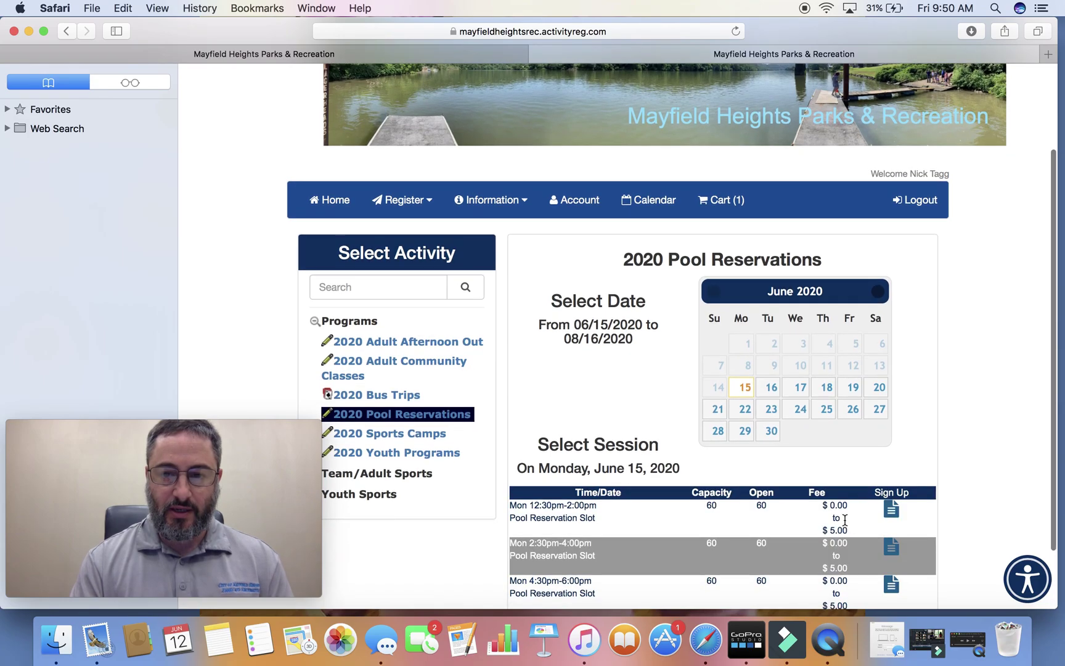
scroll(844, 520, down, 1)
click(891, 467)
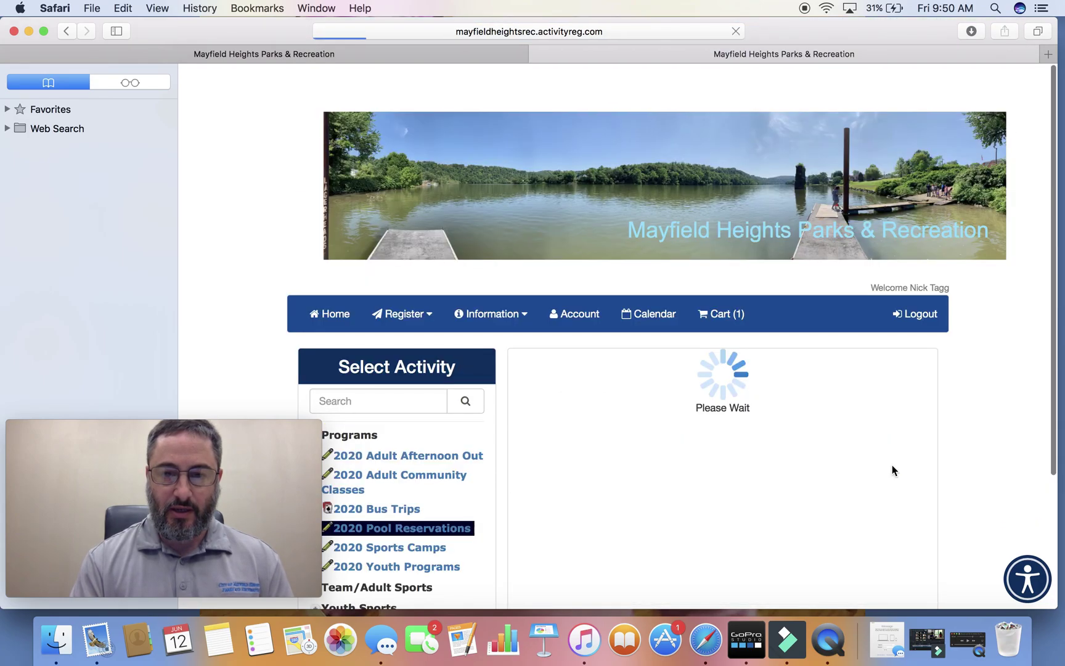
Choose a second family member for the June 15 pool session.
scroll(704, 464, down, 4)
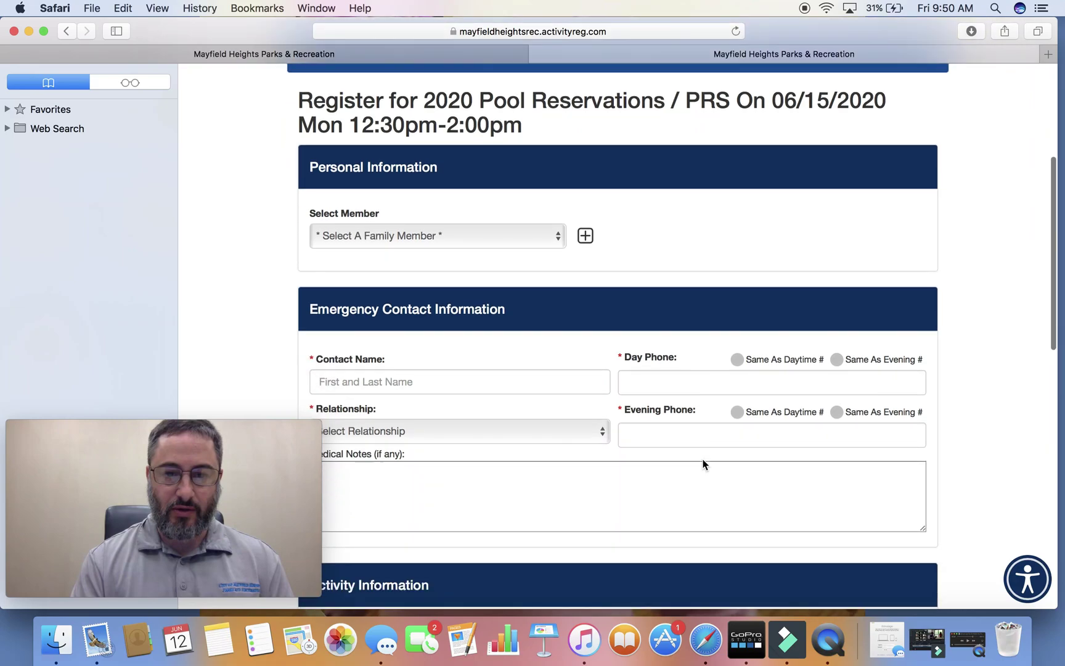
scroll(704, 463, down, 1)
click(560, 207)
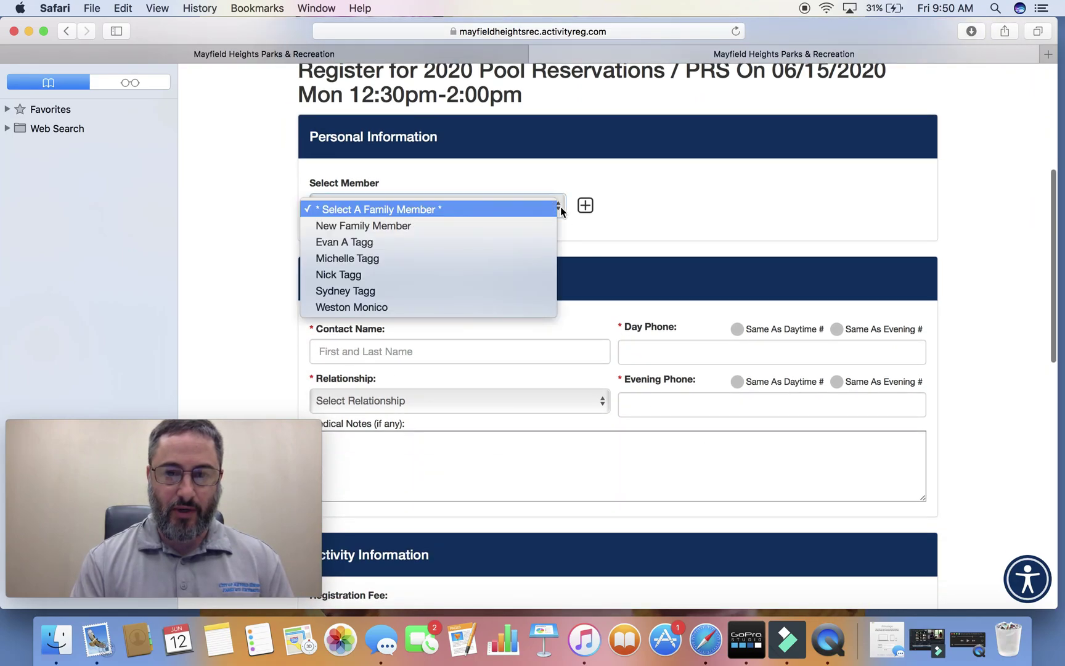
click(529, 258)
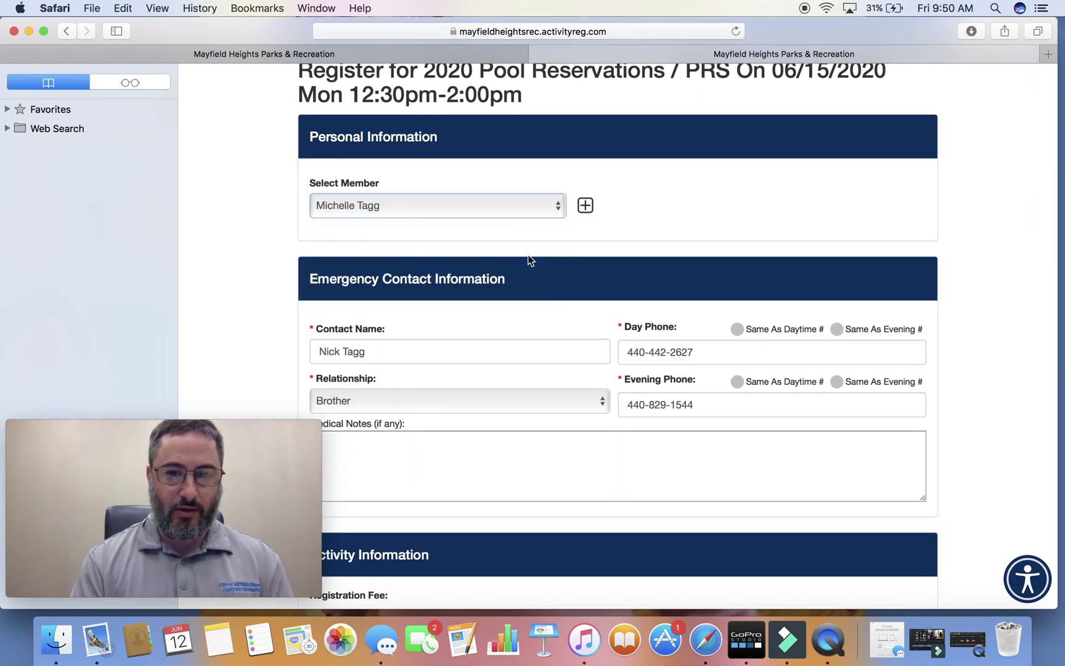
Accept the liability waiver and add the June 15 reservation to the cart, totalling $10.00.
scroll(595, 436, down, 6)
scroll(596, 436, down, 2)
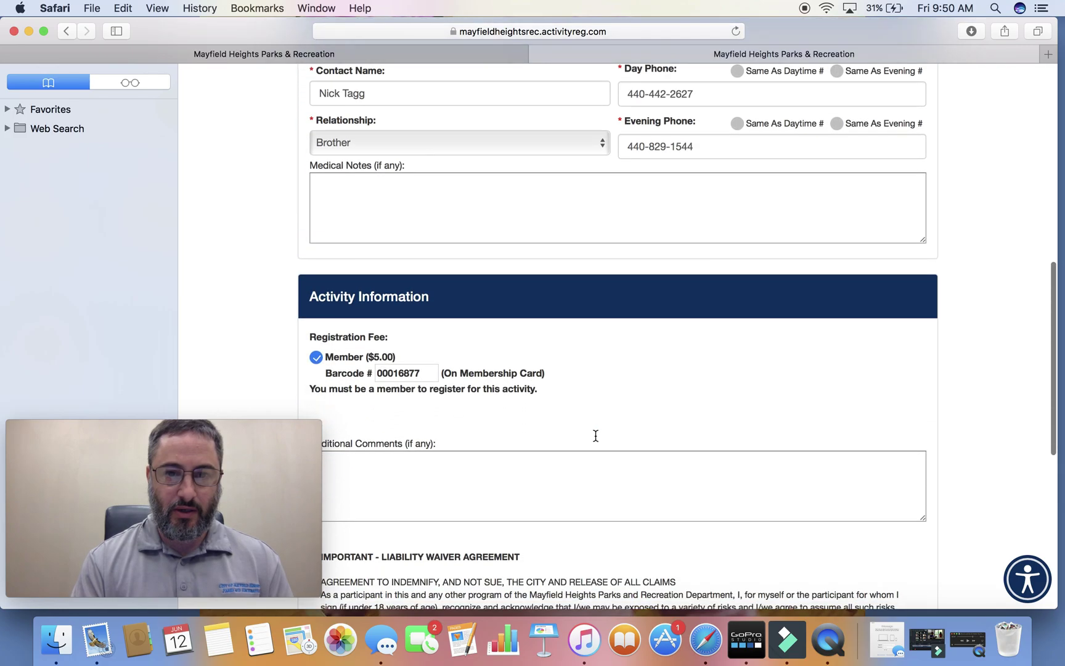
scroll(595, 436, down, 2)
scroll(596, 440, down, 8)
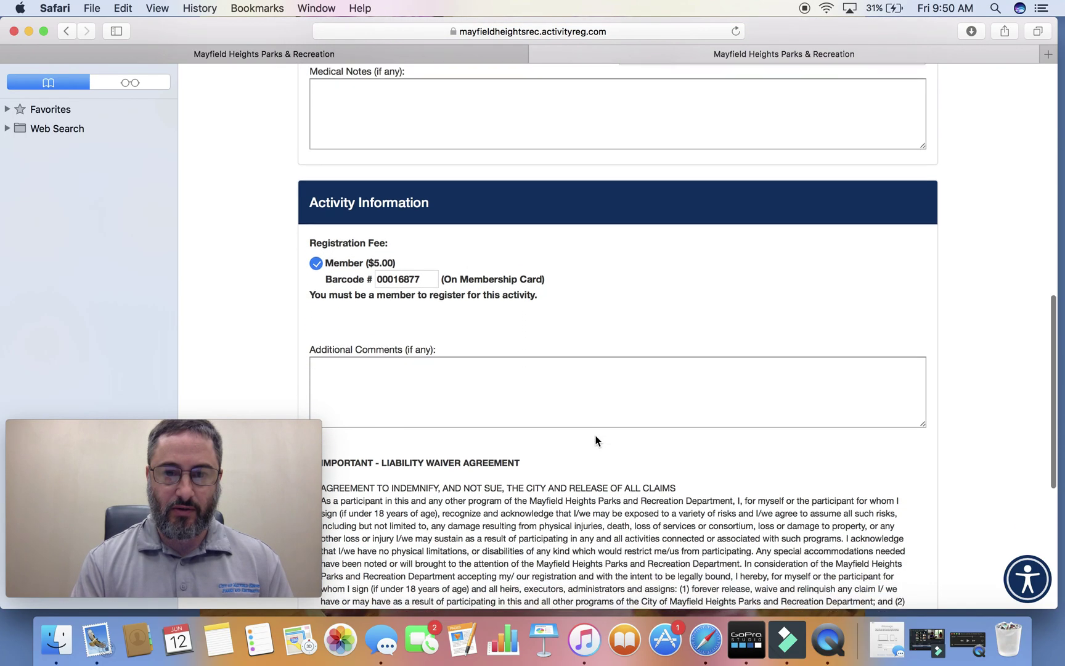
scroll(596, 440, down, 5)
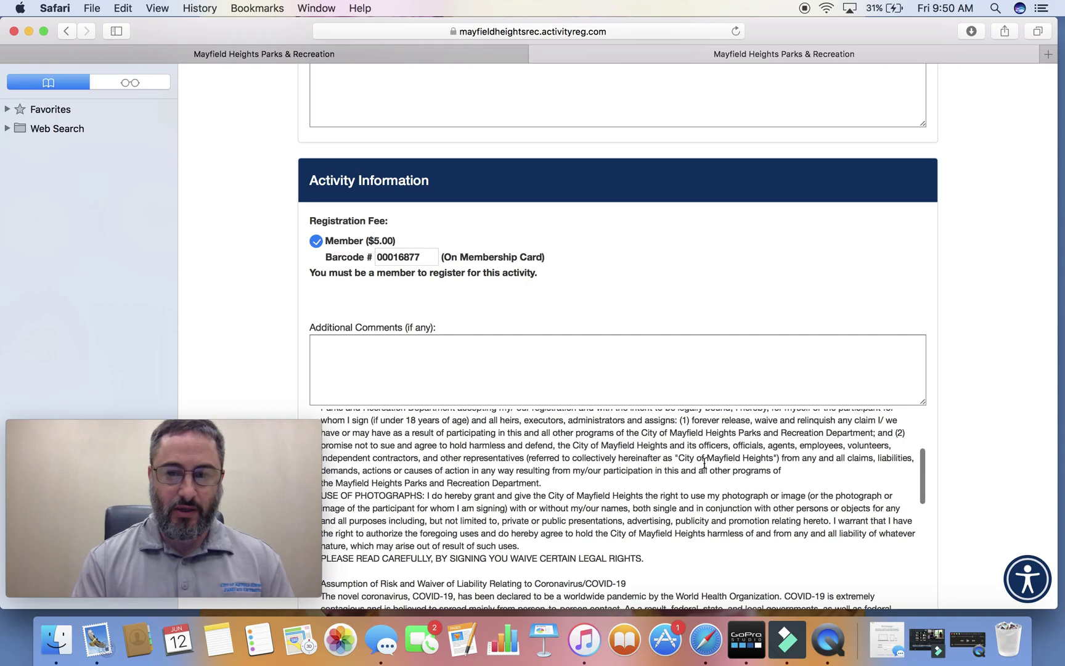
scroll(844, 456, left, 3)
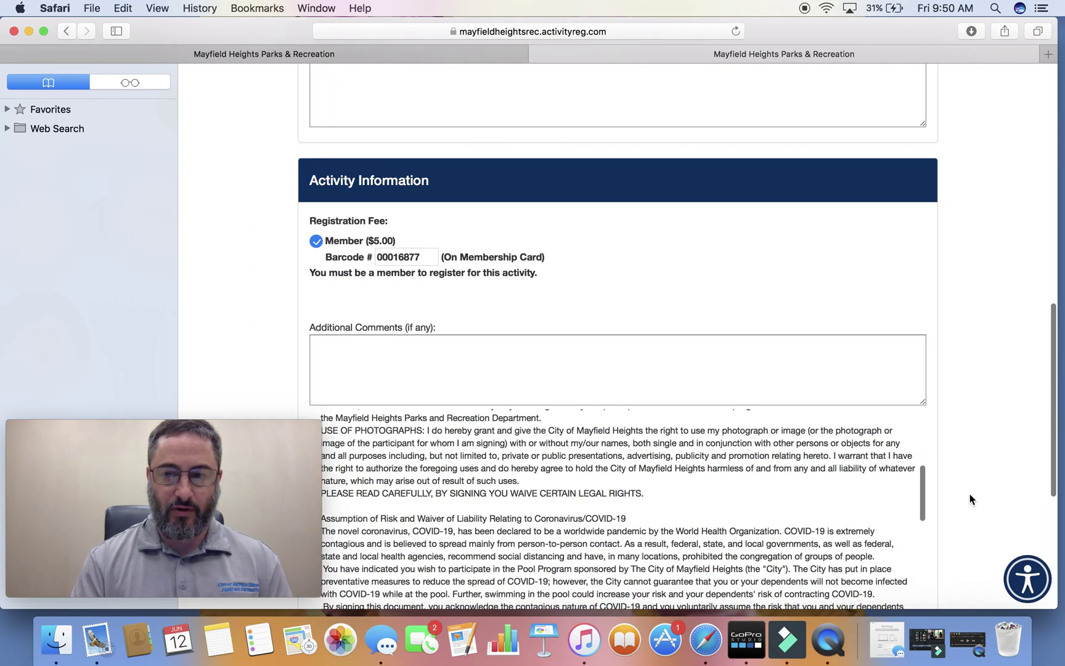
scroll(904, 500, down, 8)
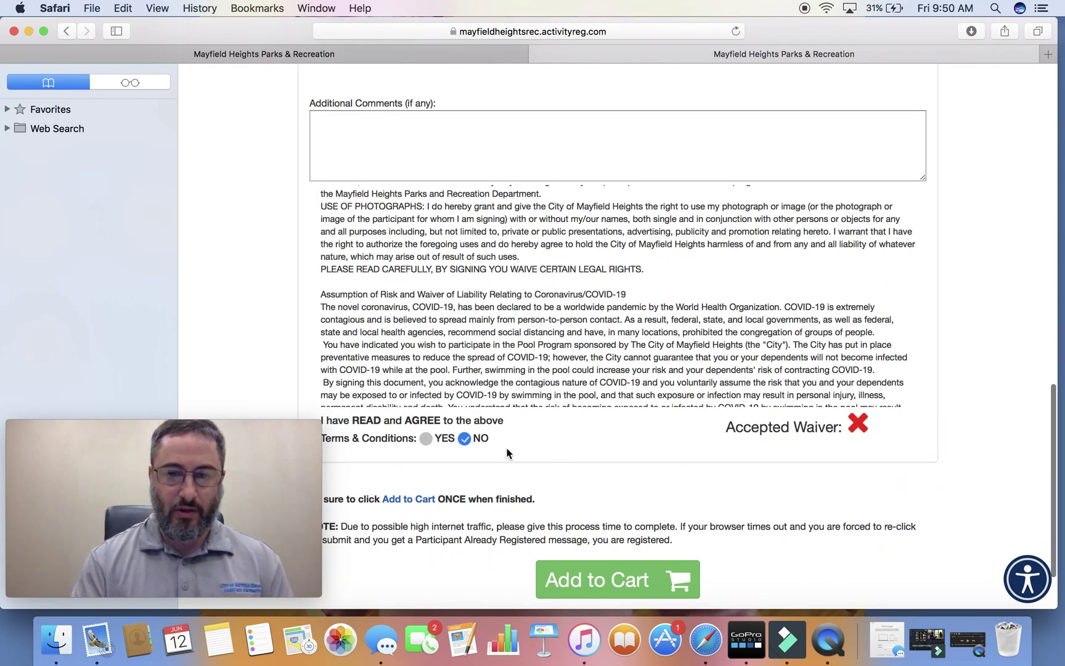
click(425, 439)
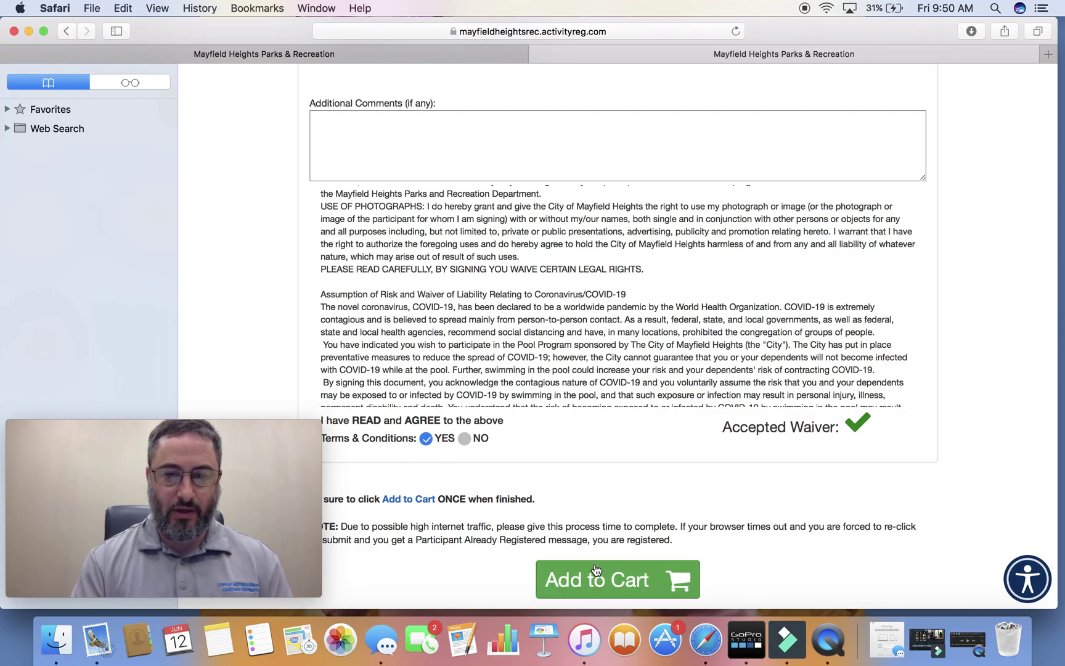
click(601, 579)
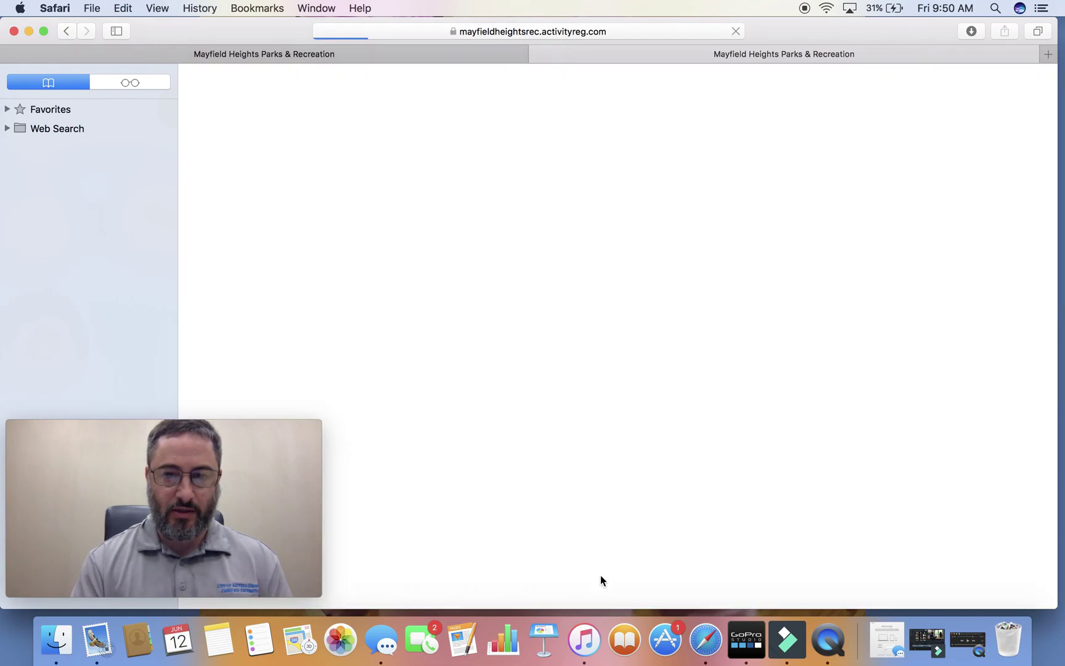
scroll(667, 582, down, 5)
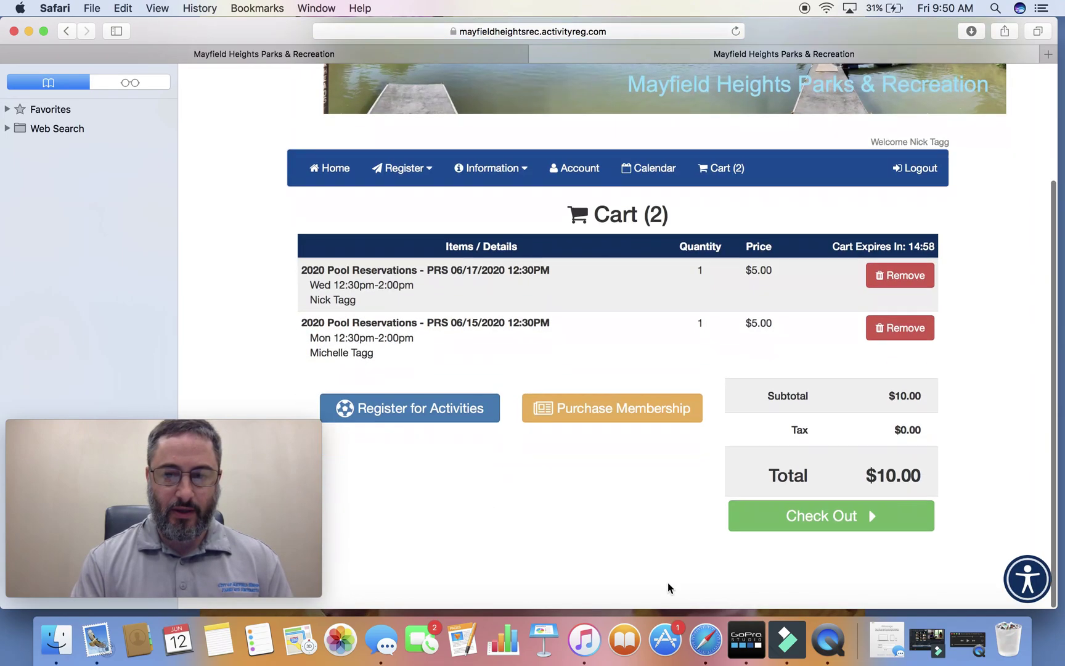